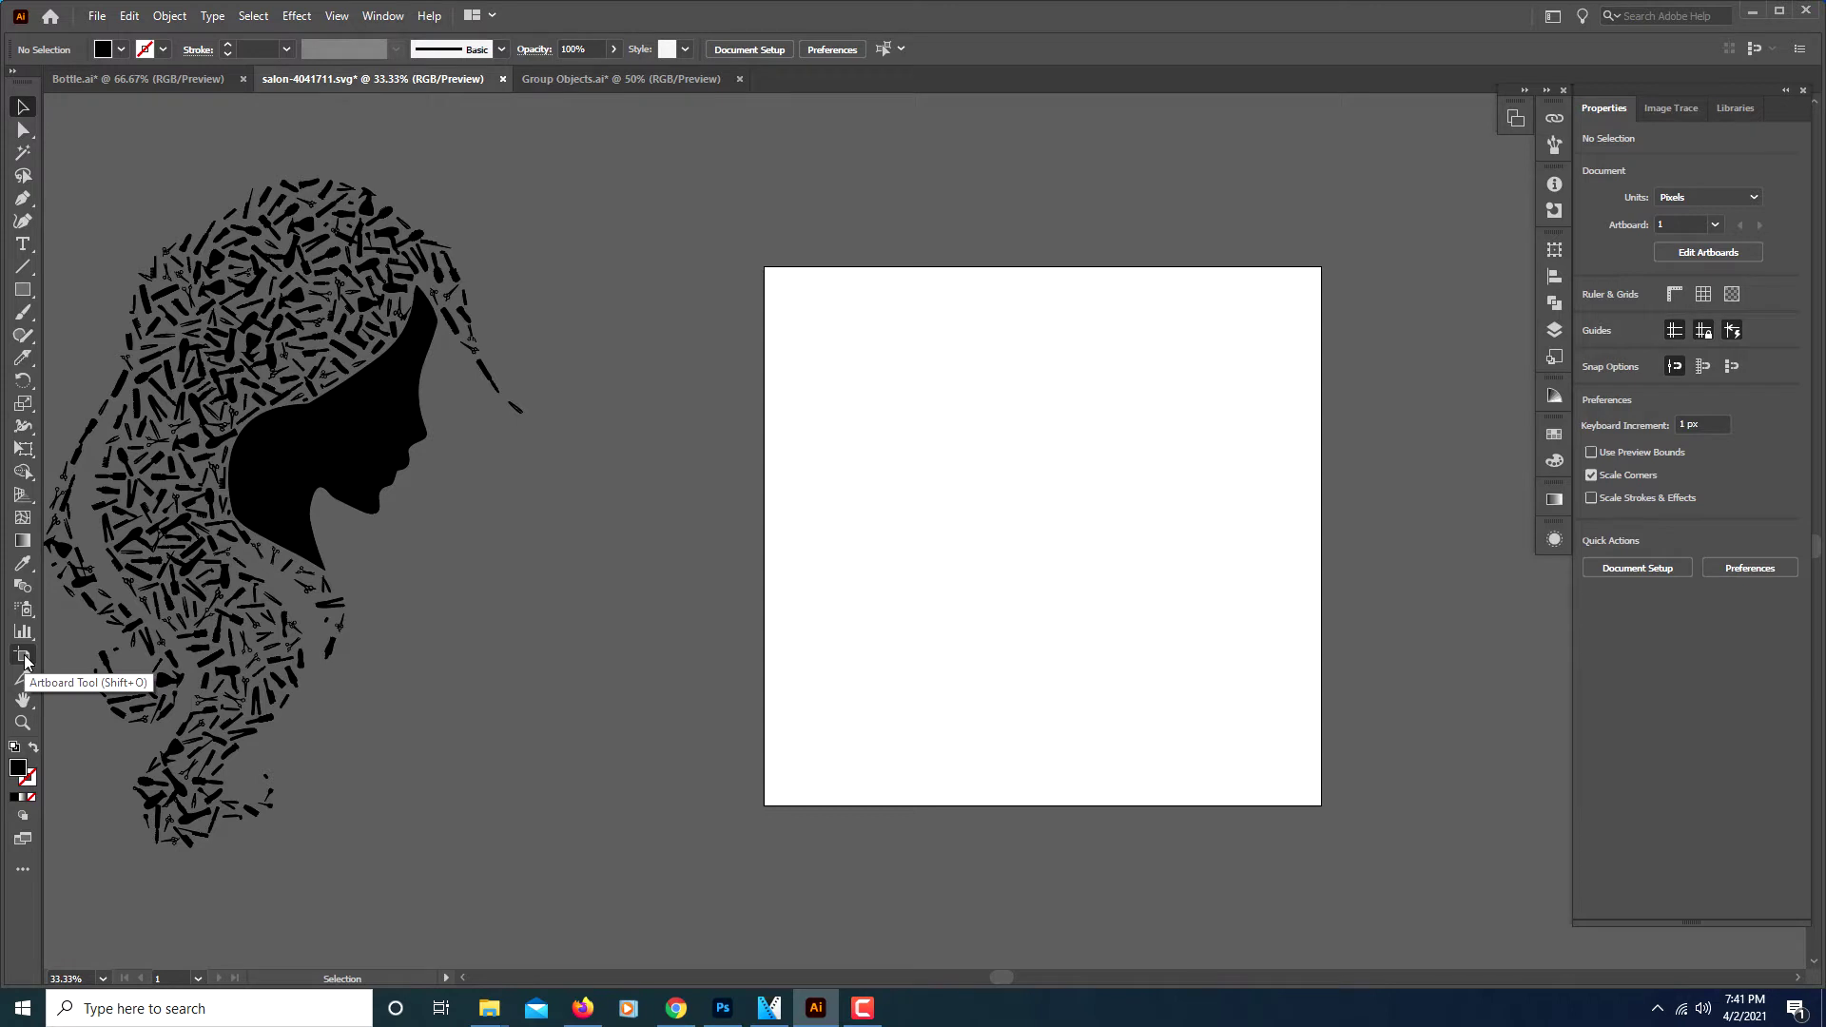
- Resize Artboard 1 with the Artboard Tool into a tall 943.58 × 1544.37 px portrait page
click(23, 657)
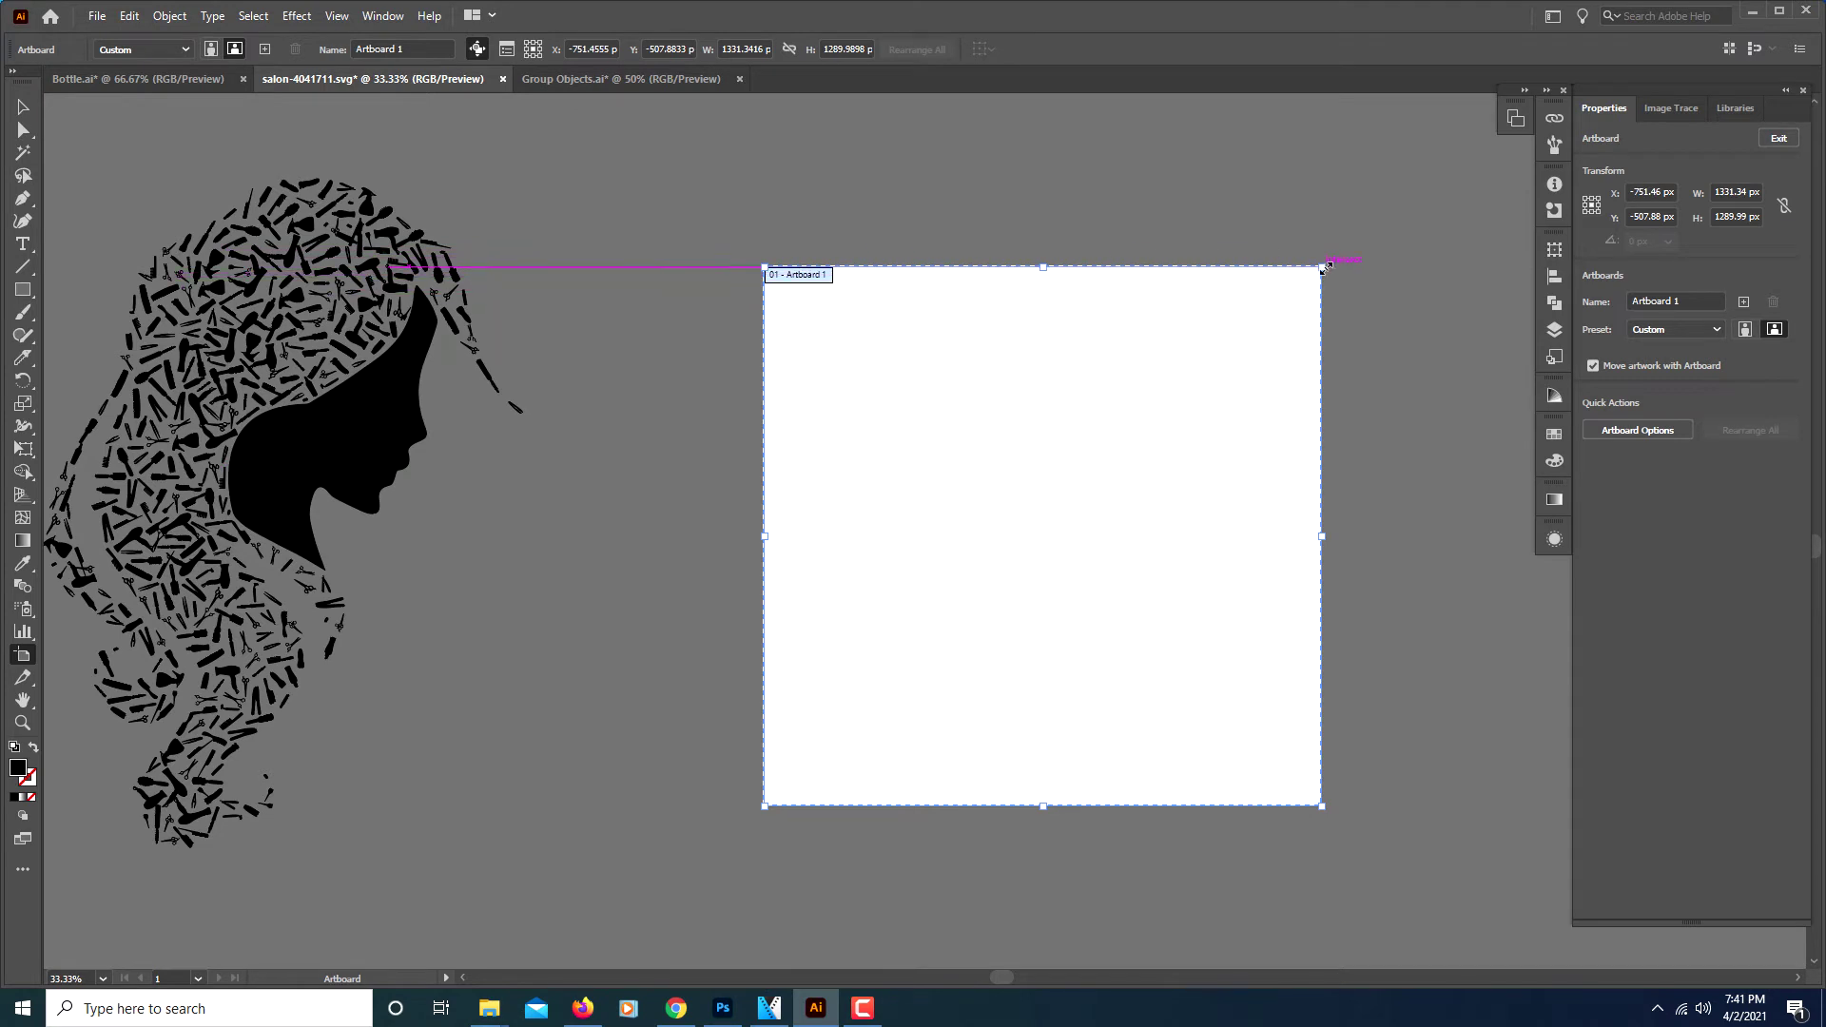
drag(1322, 268, 1158, 159)
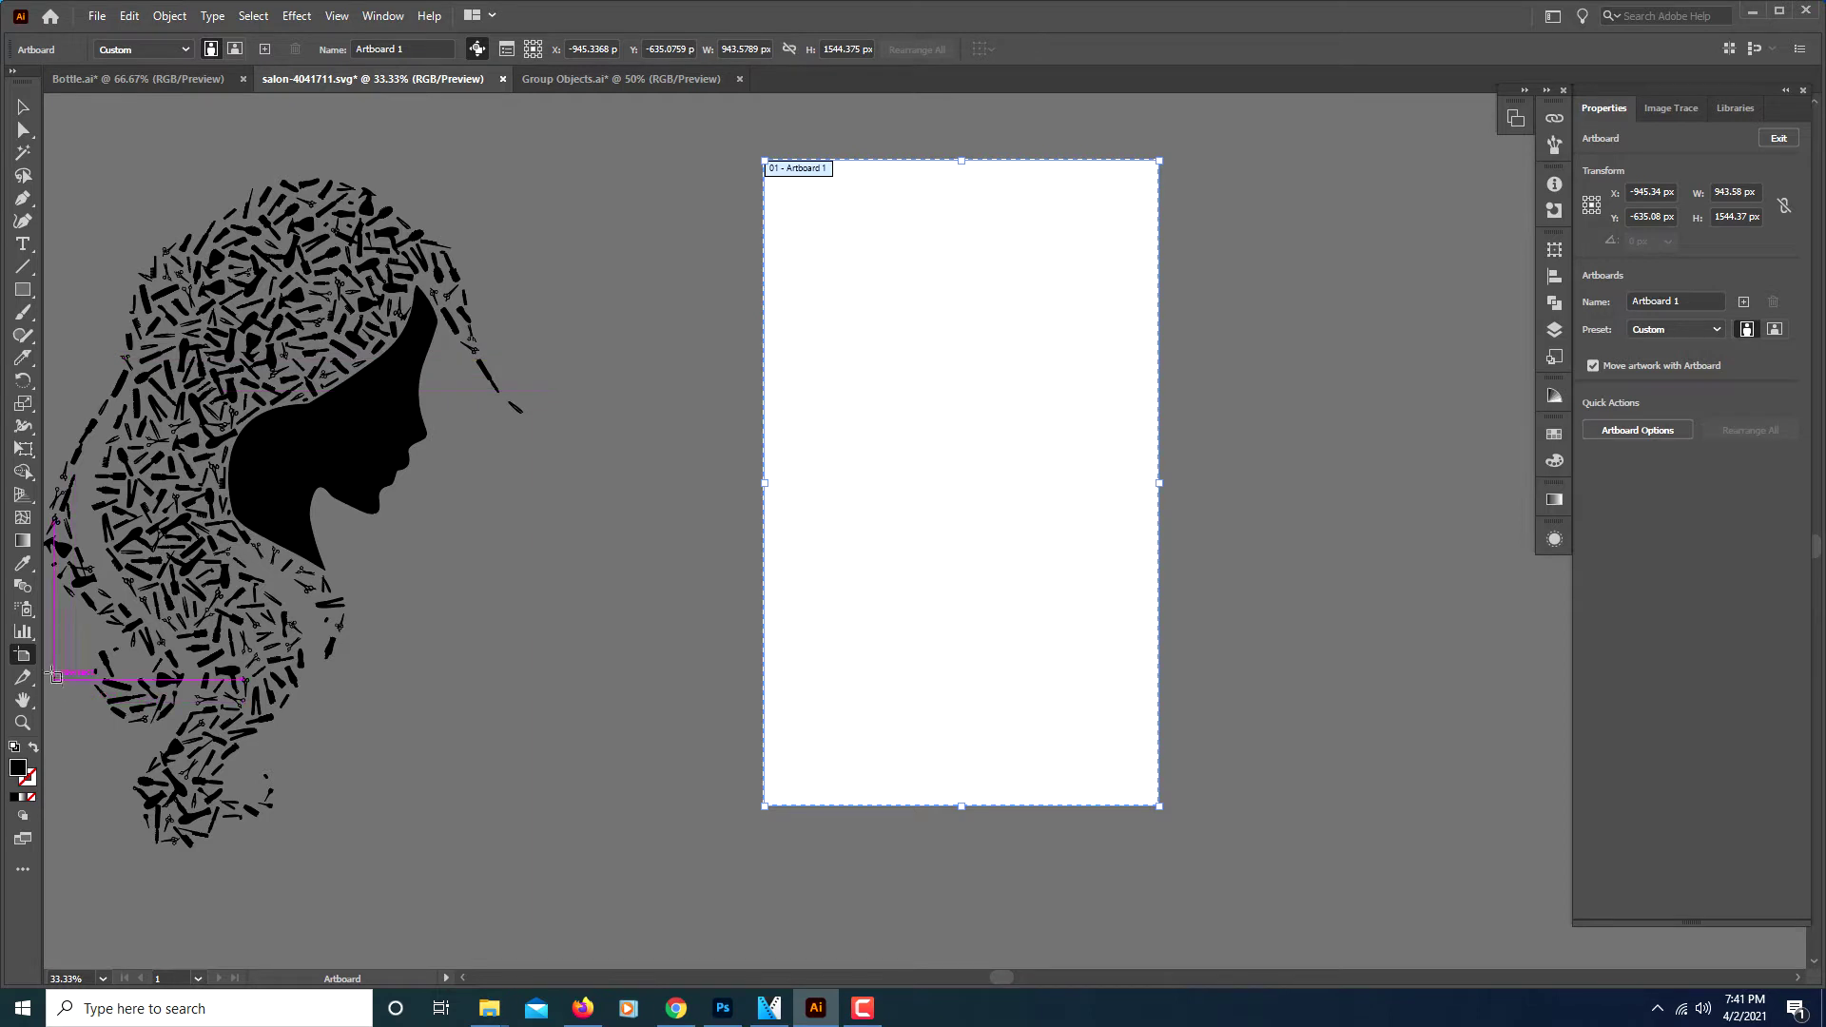
double_click(908, 526)
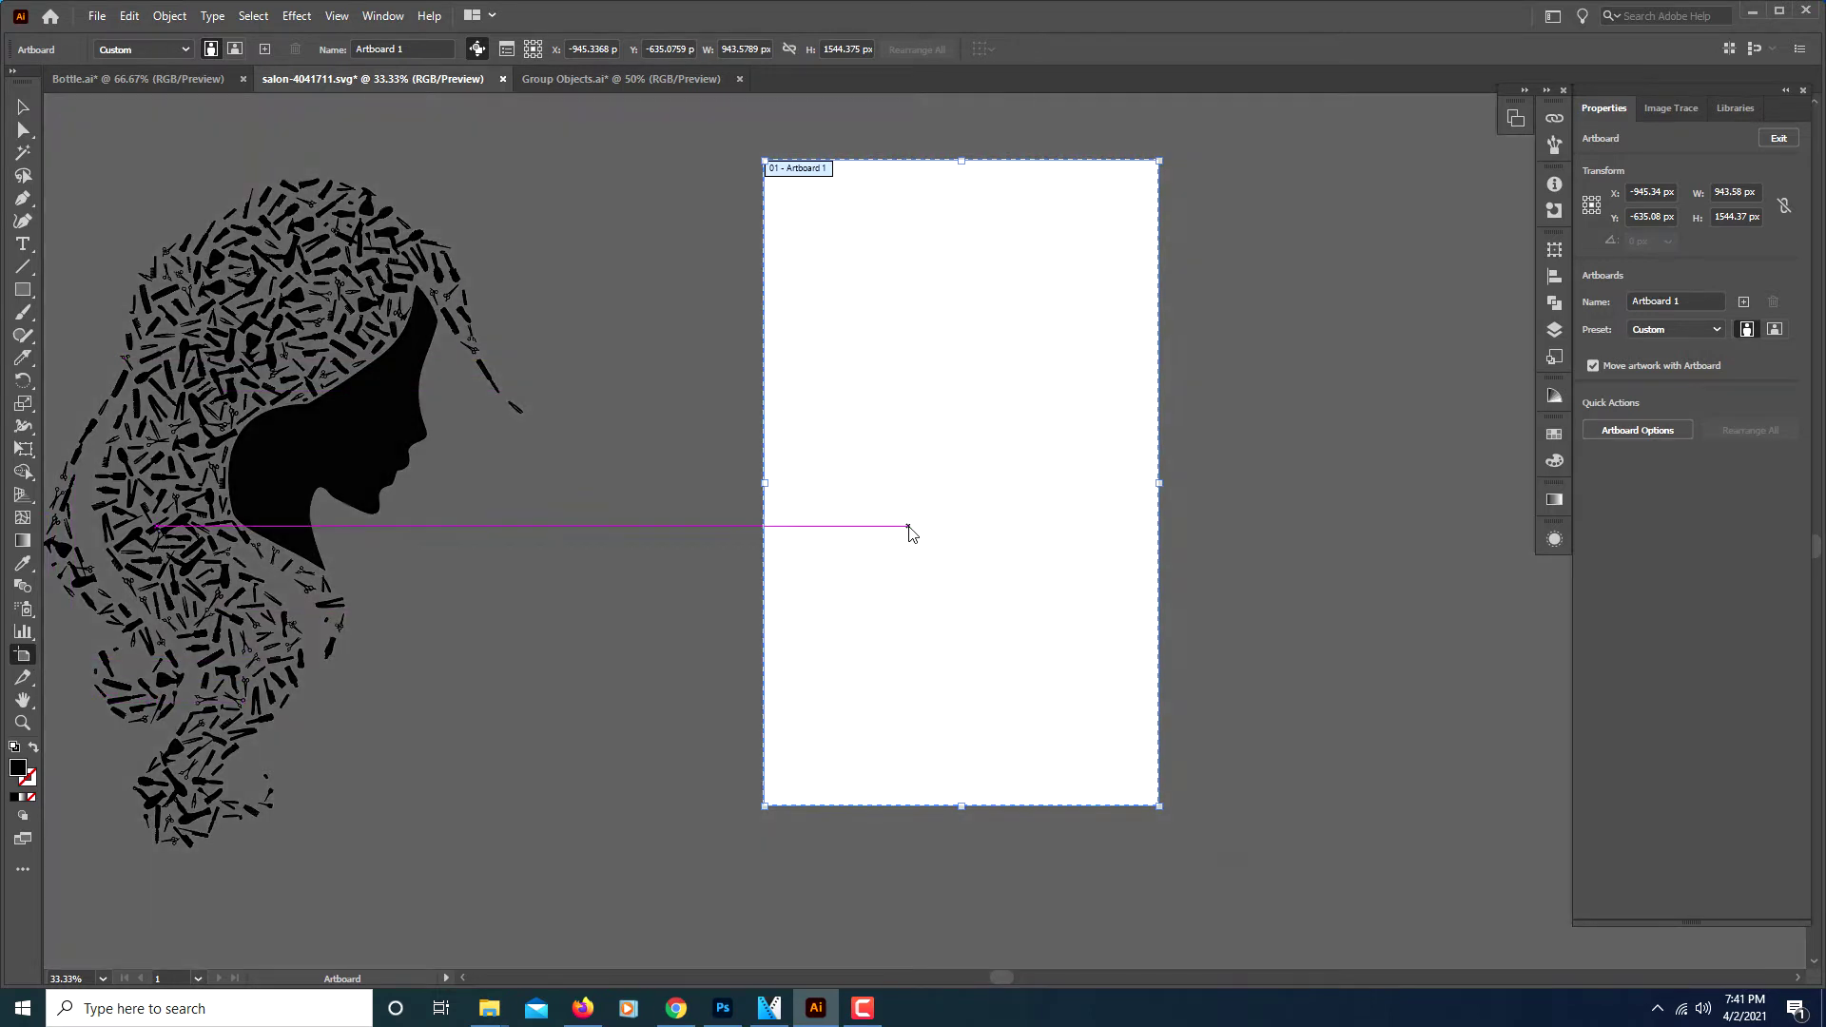
drag(1333, 321, 1220, 251)
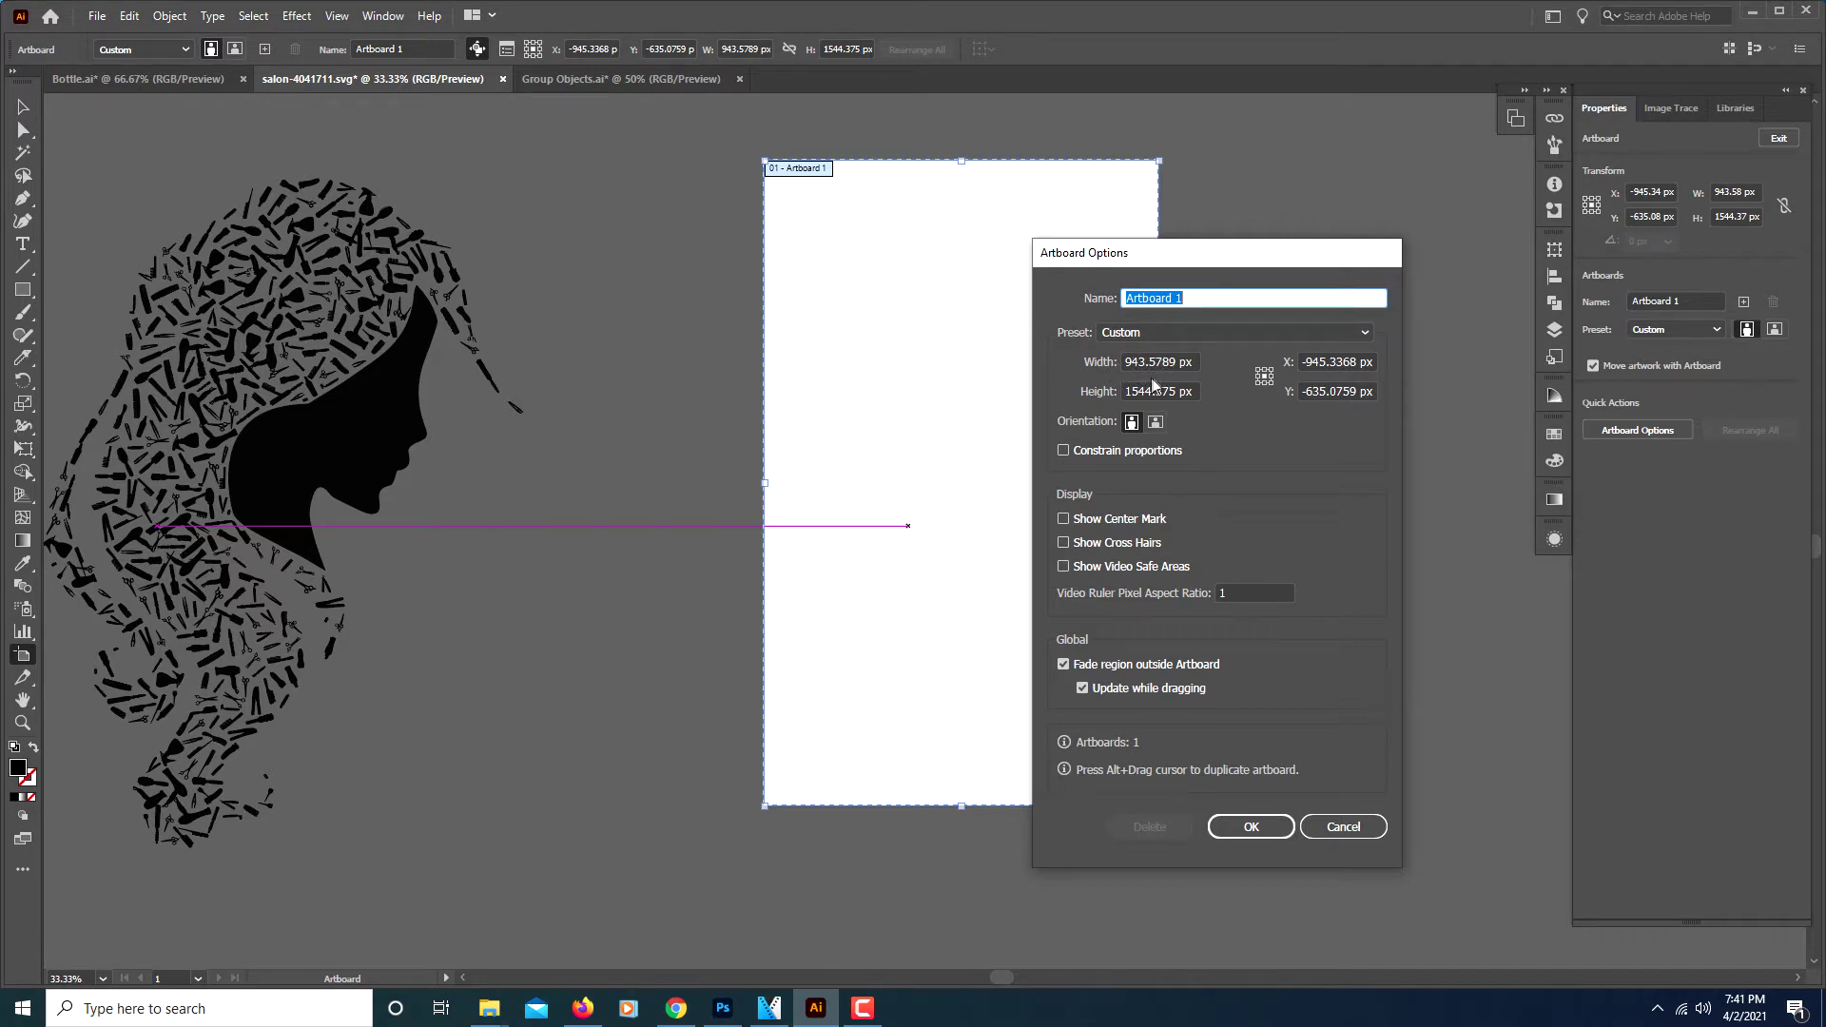
click(1257, 831)
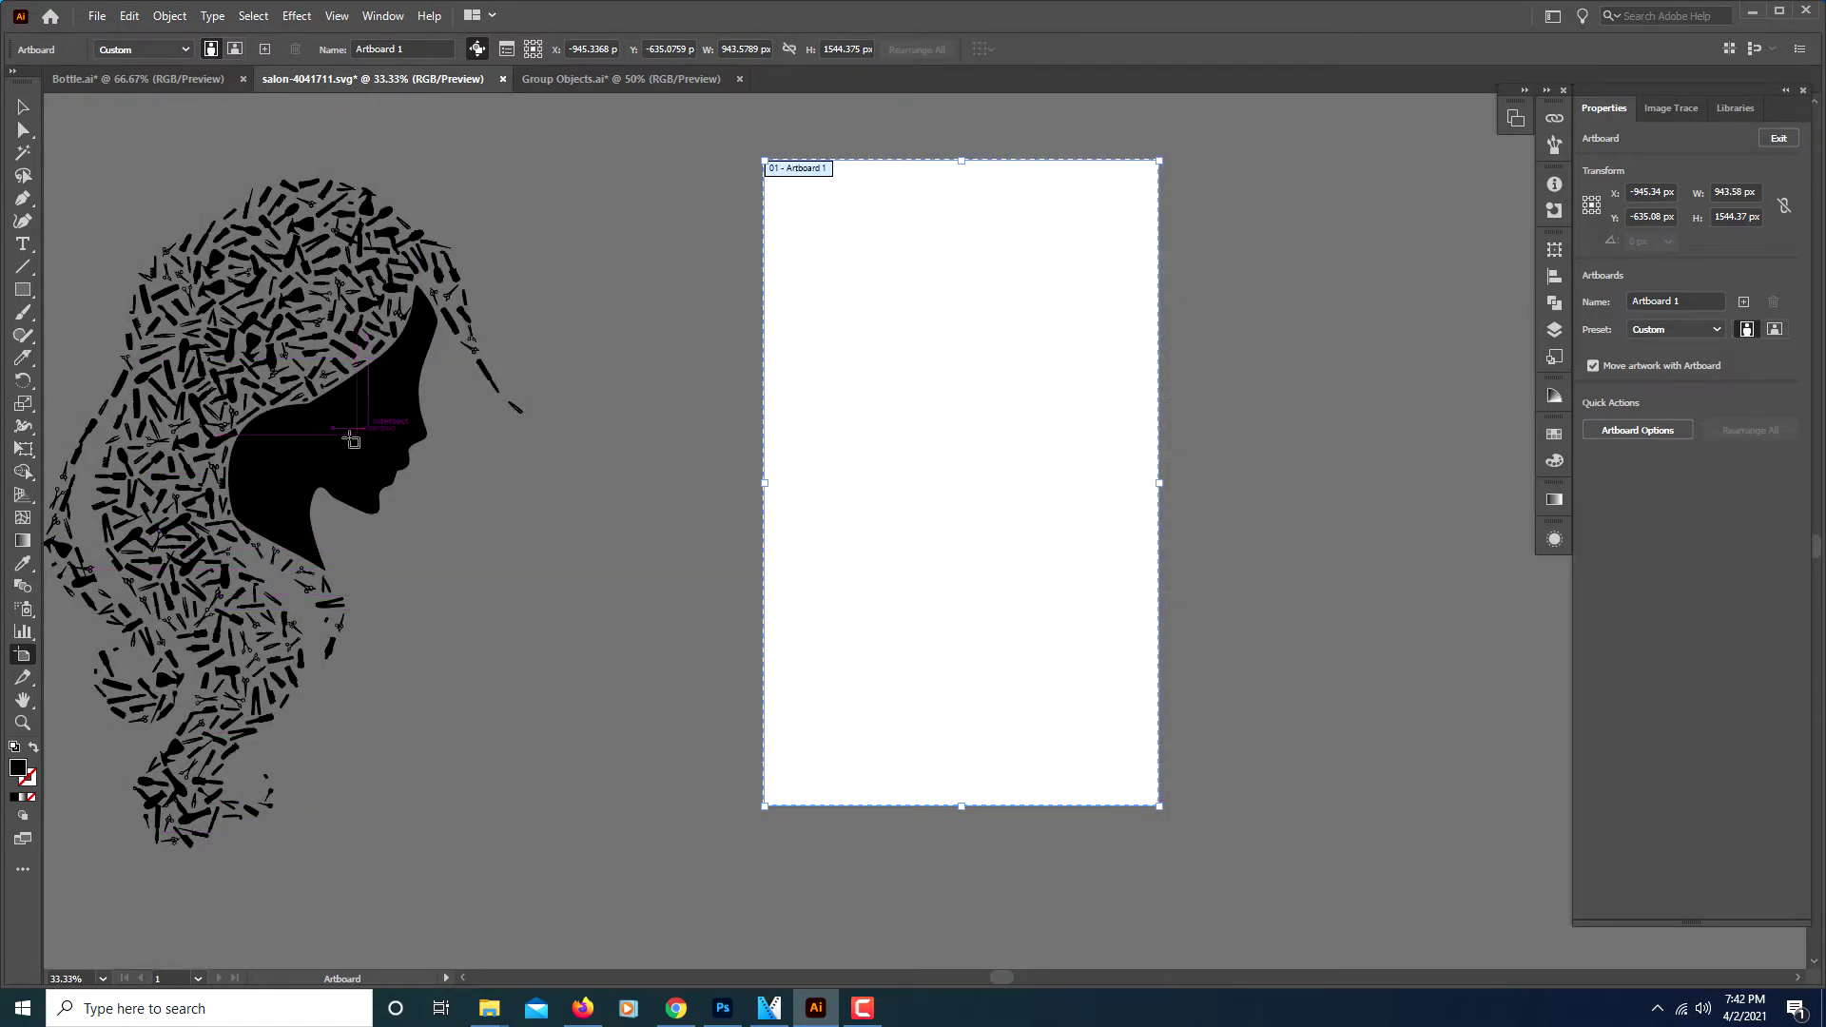
- Drag the hair-and-face group rightward until it sits just left of the tall artboard
click(23, 112)
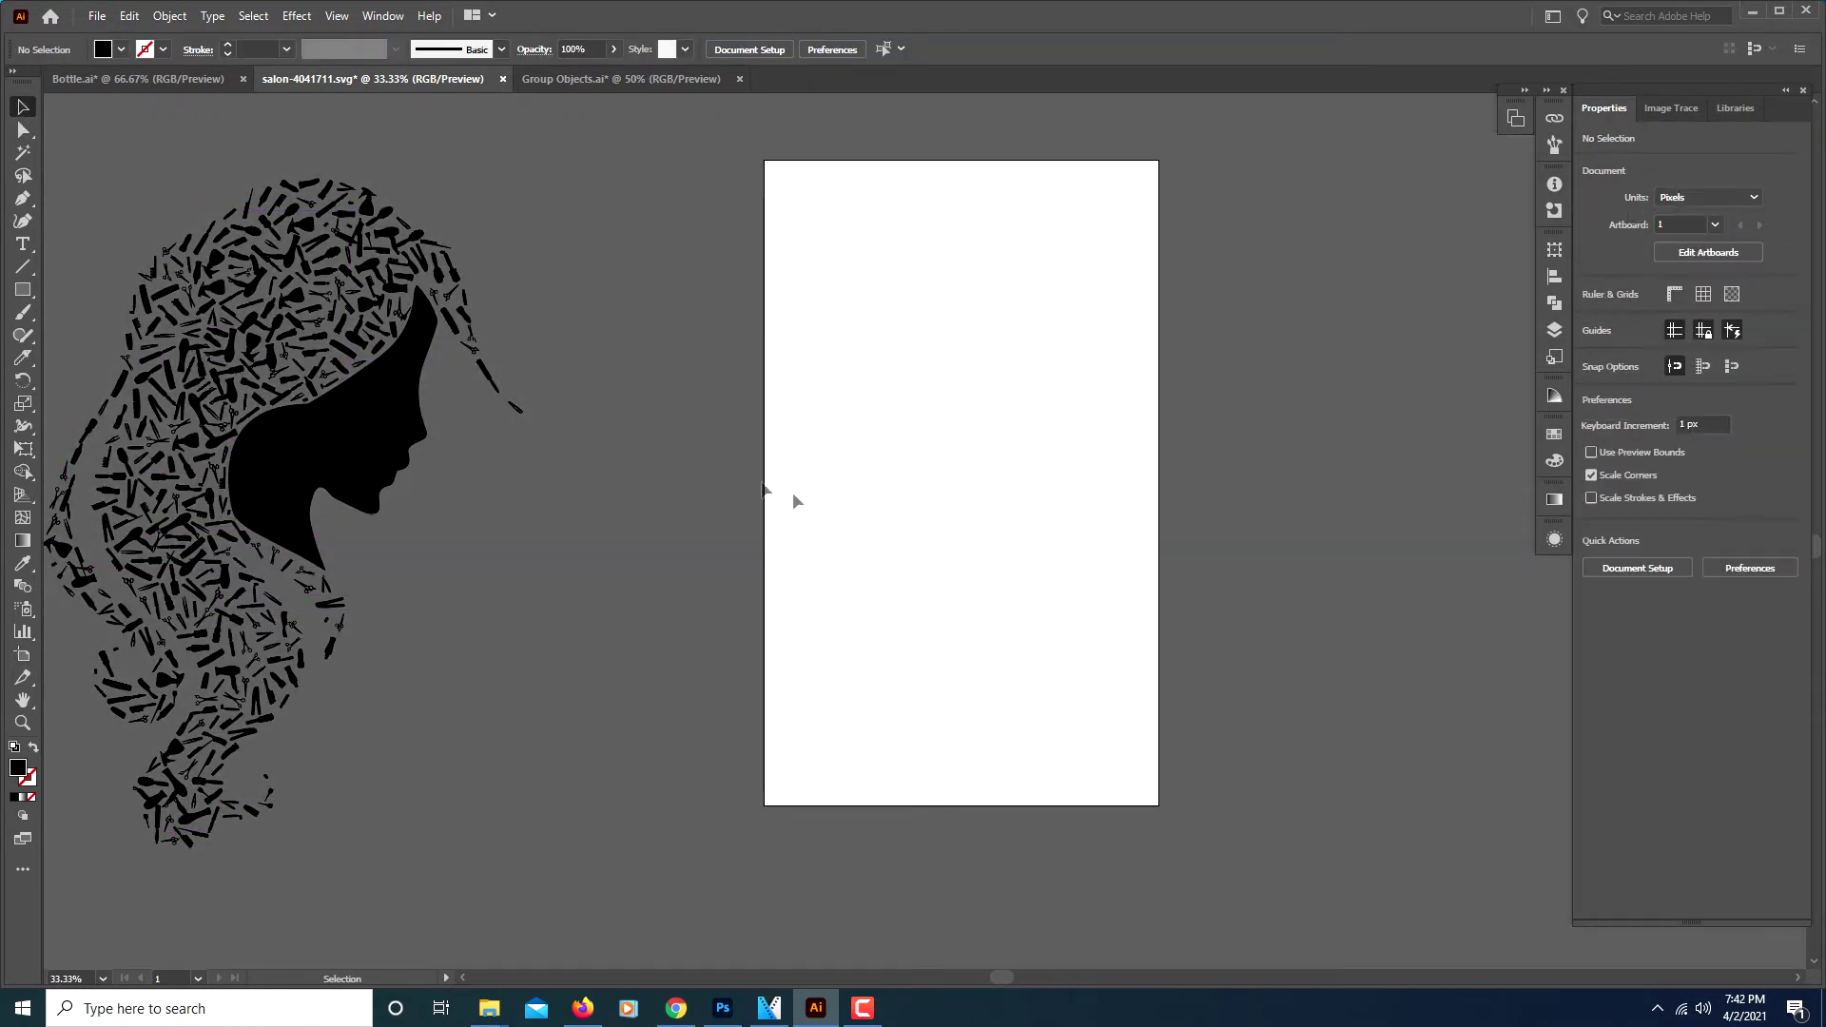
drag(358, 451, 511, 448)
click(721, 591)
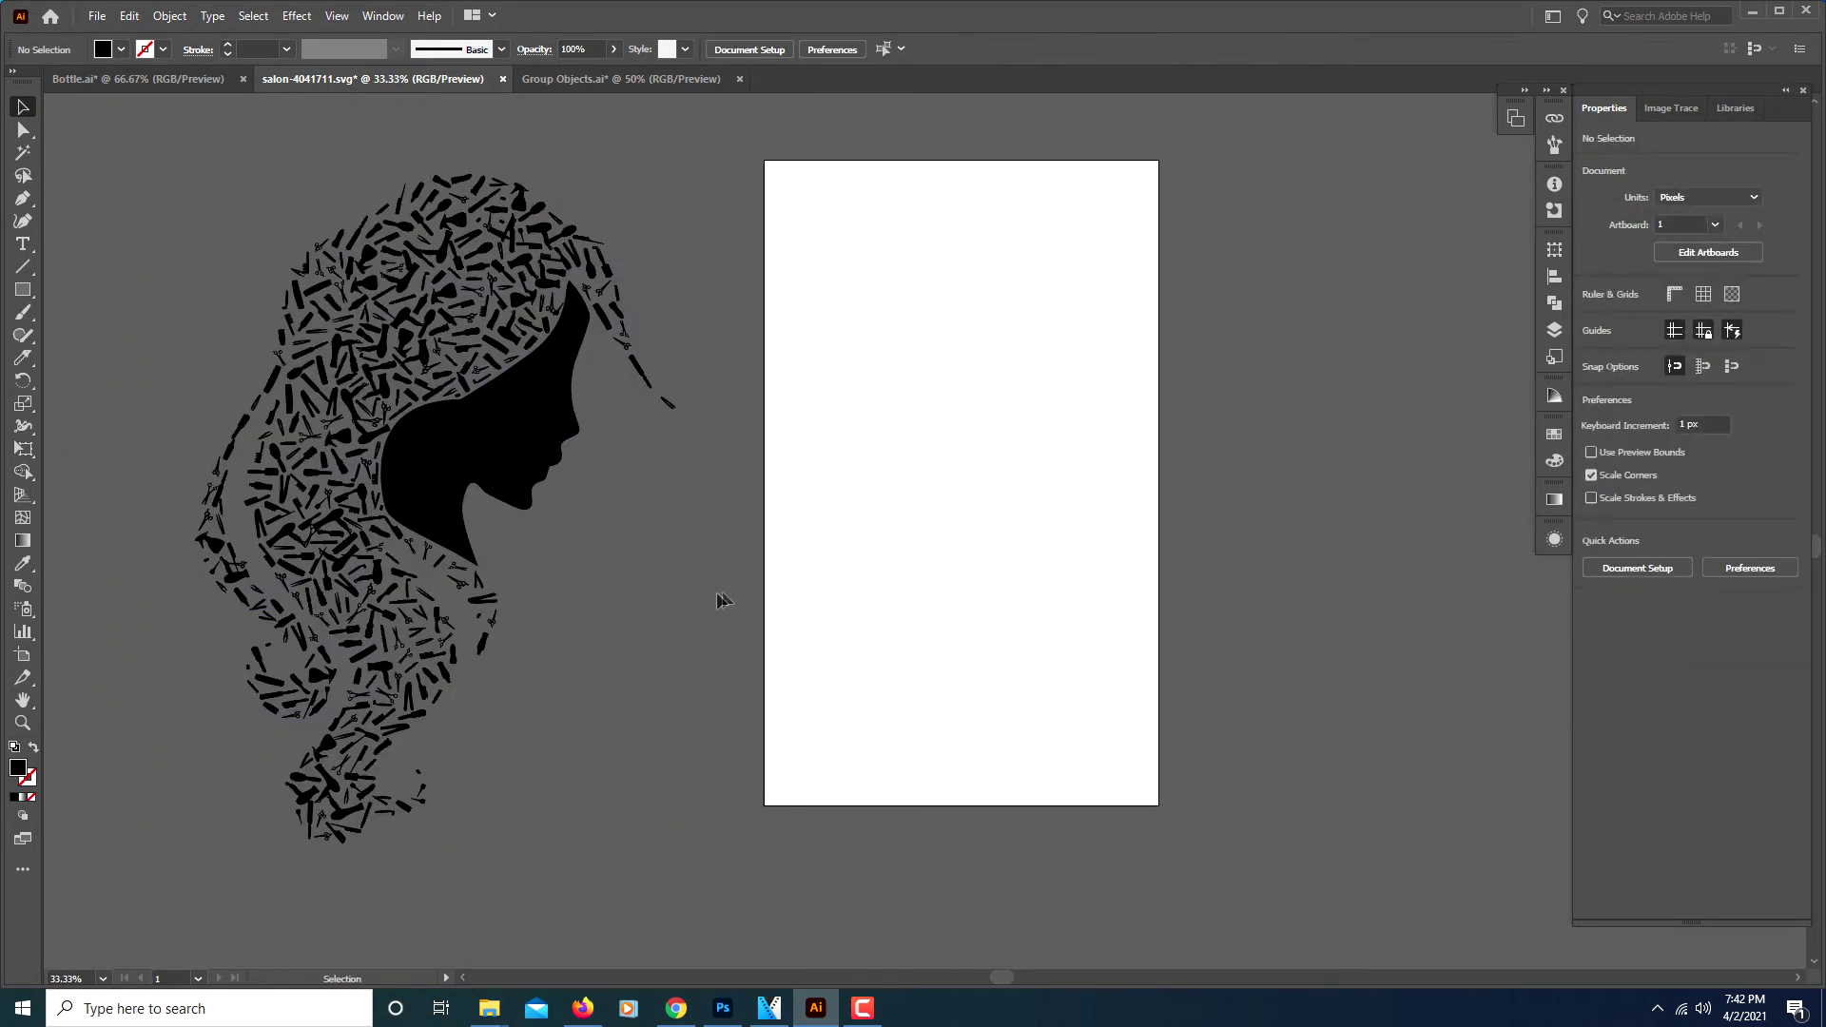
drag(530, 388, 586, 385)
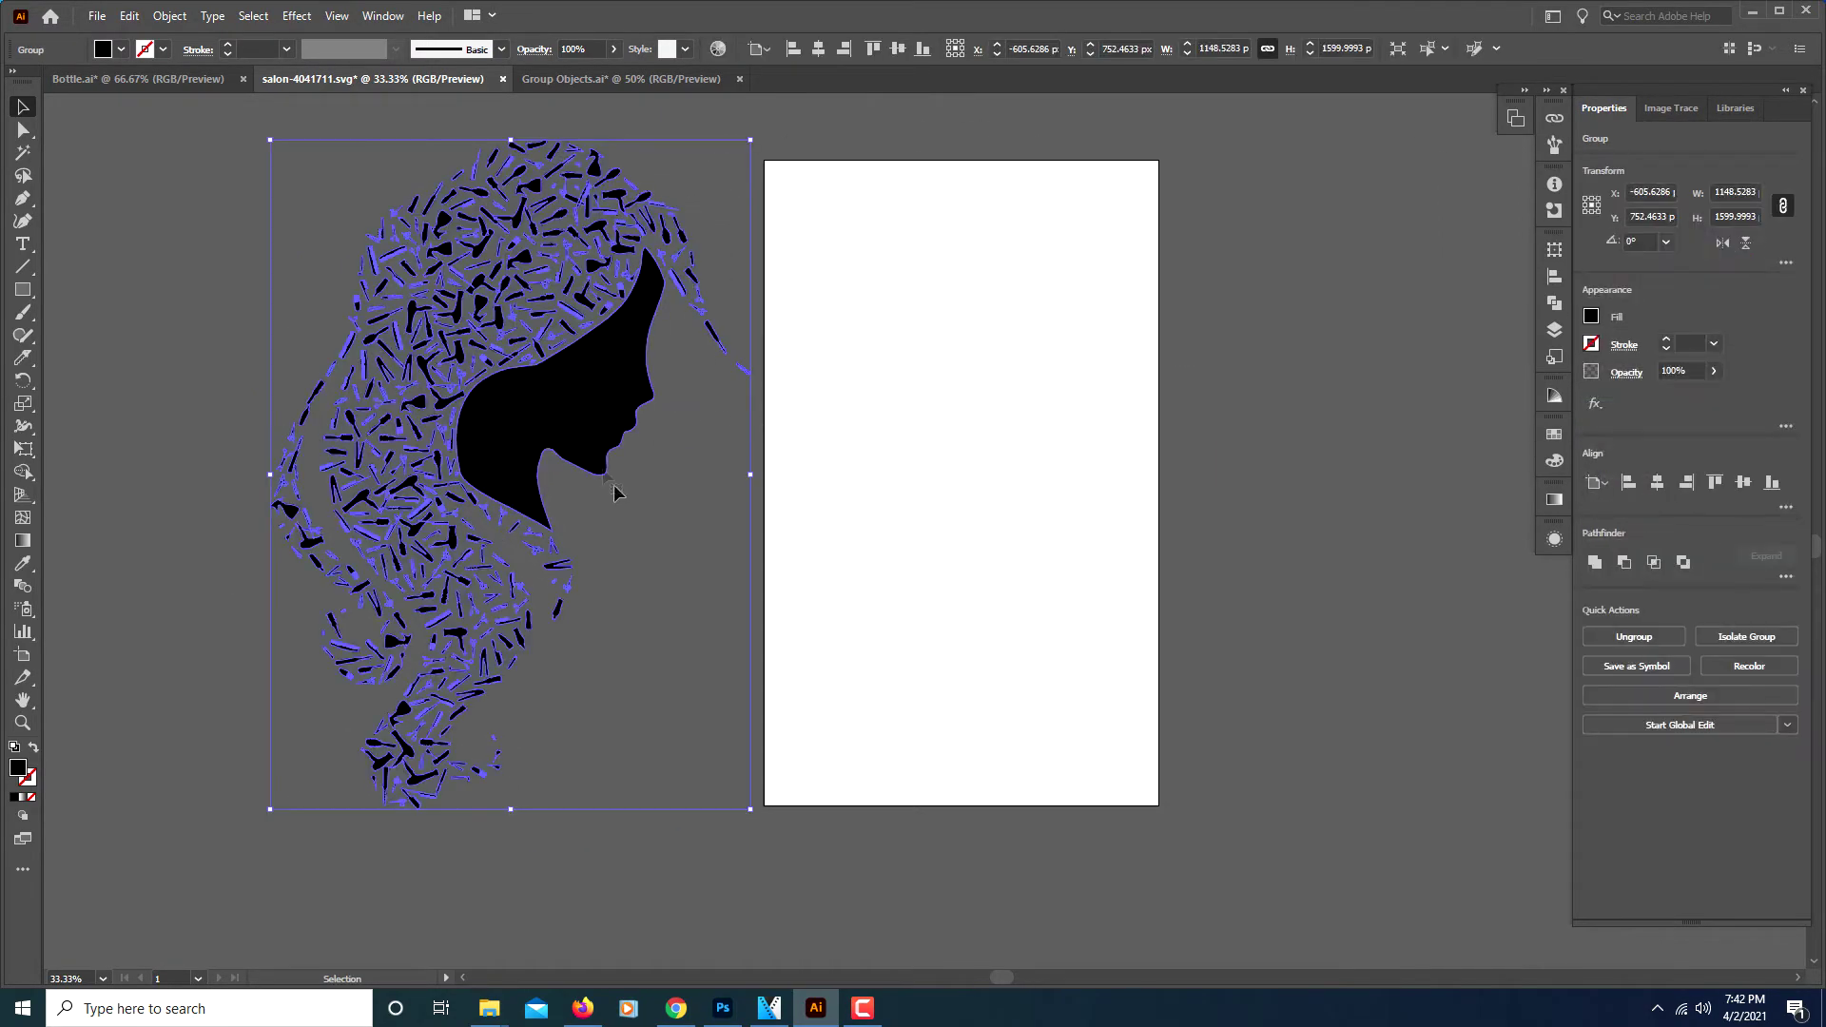
click(1243, 799)
click(533, 480)
click(163, 384)
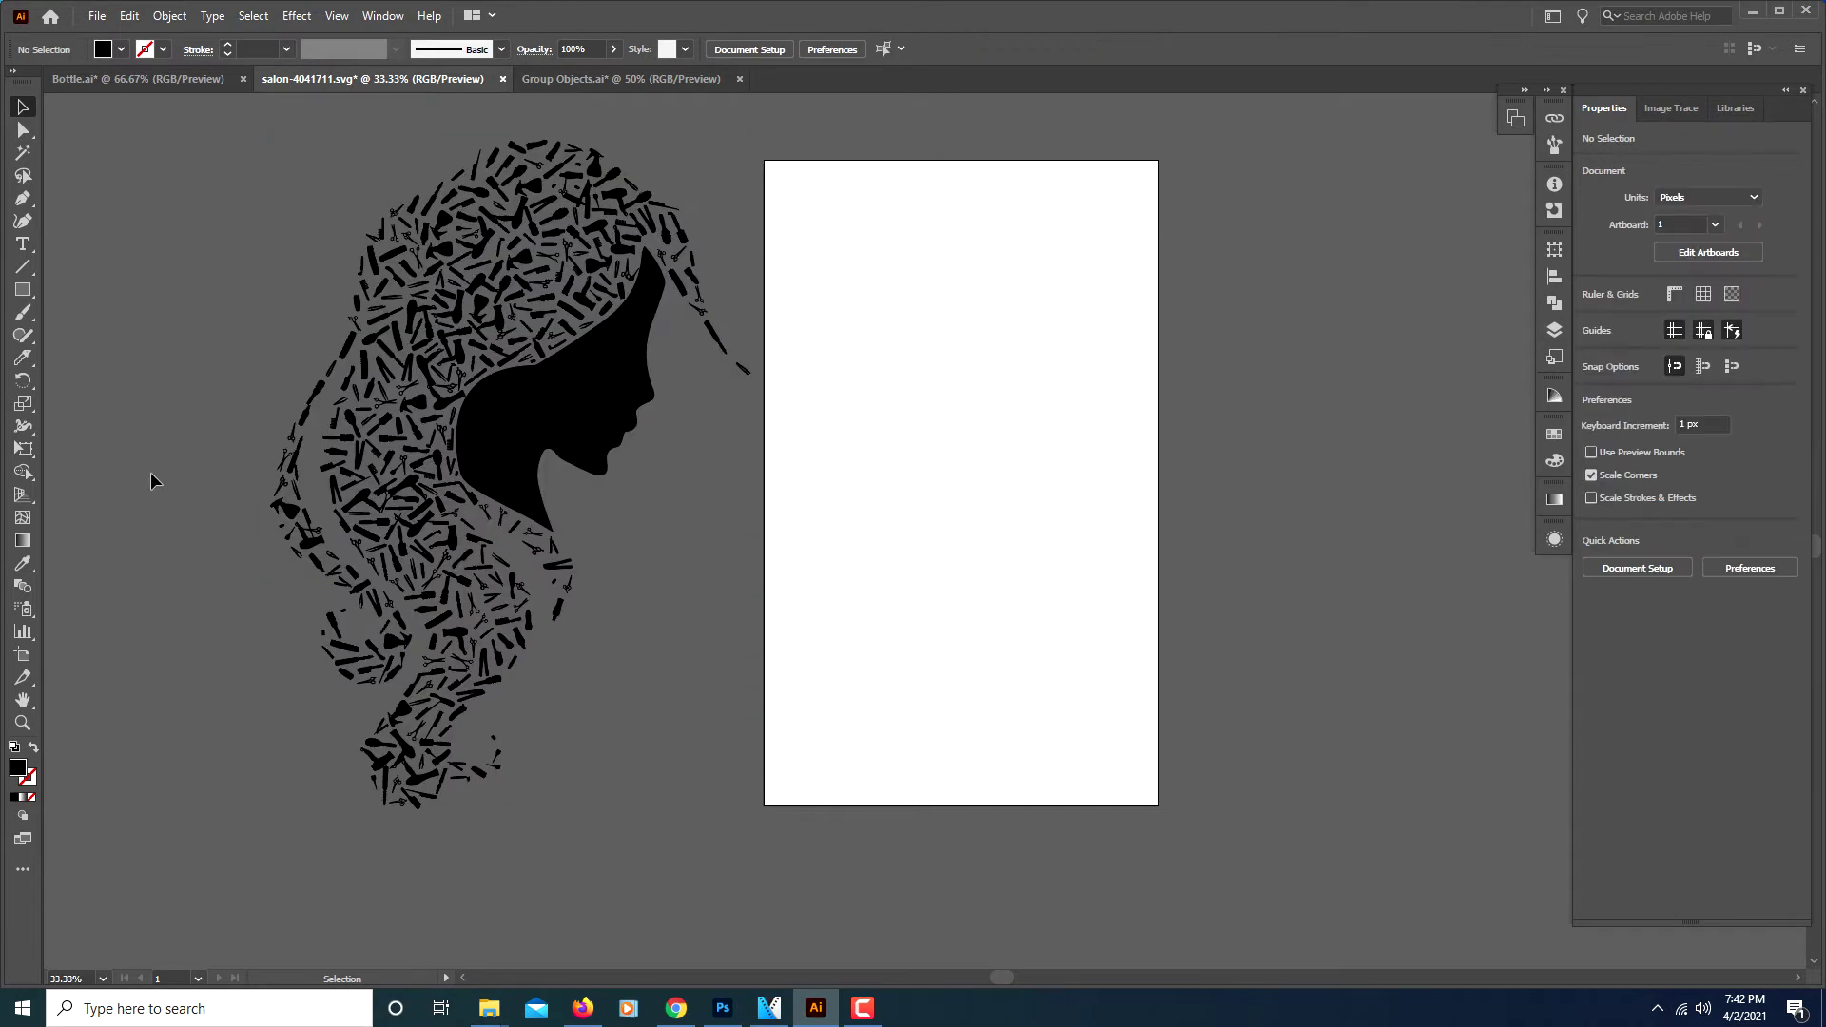
click(23, 656)
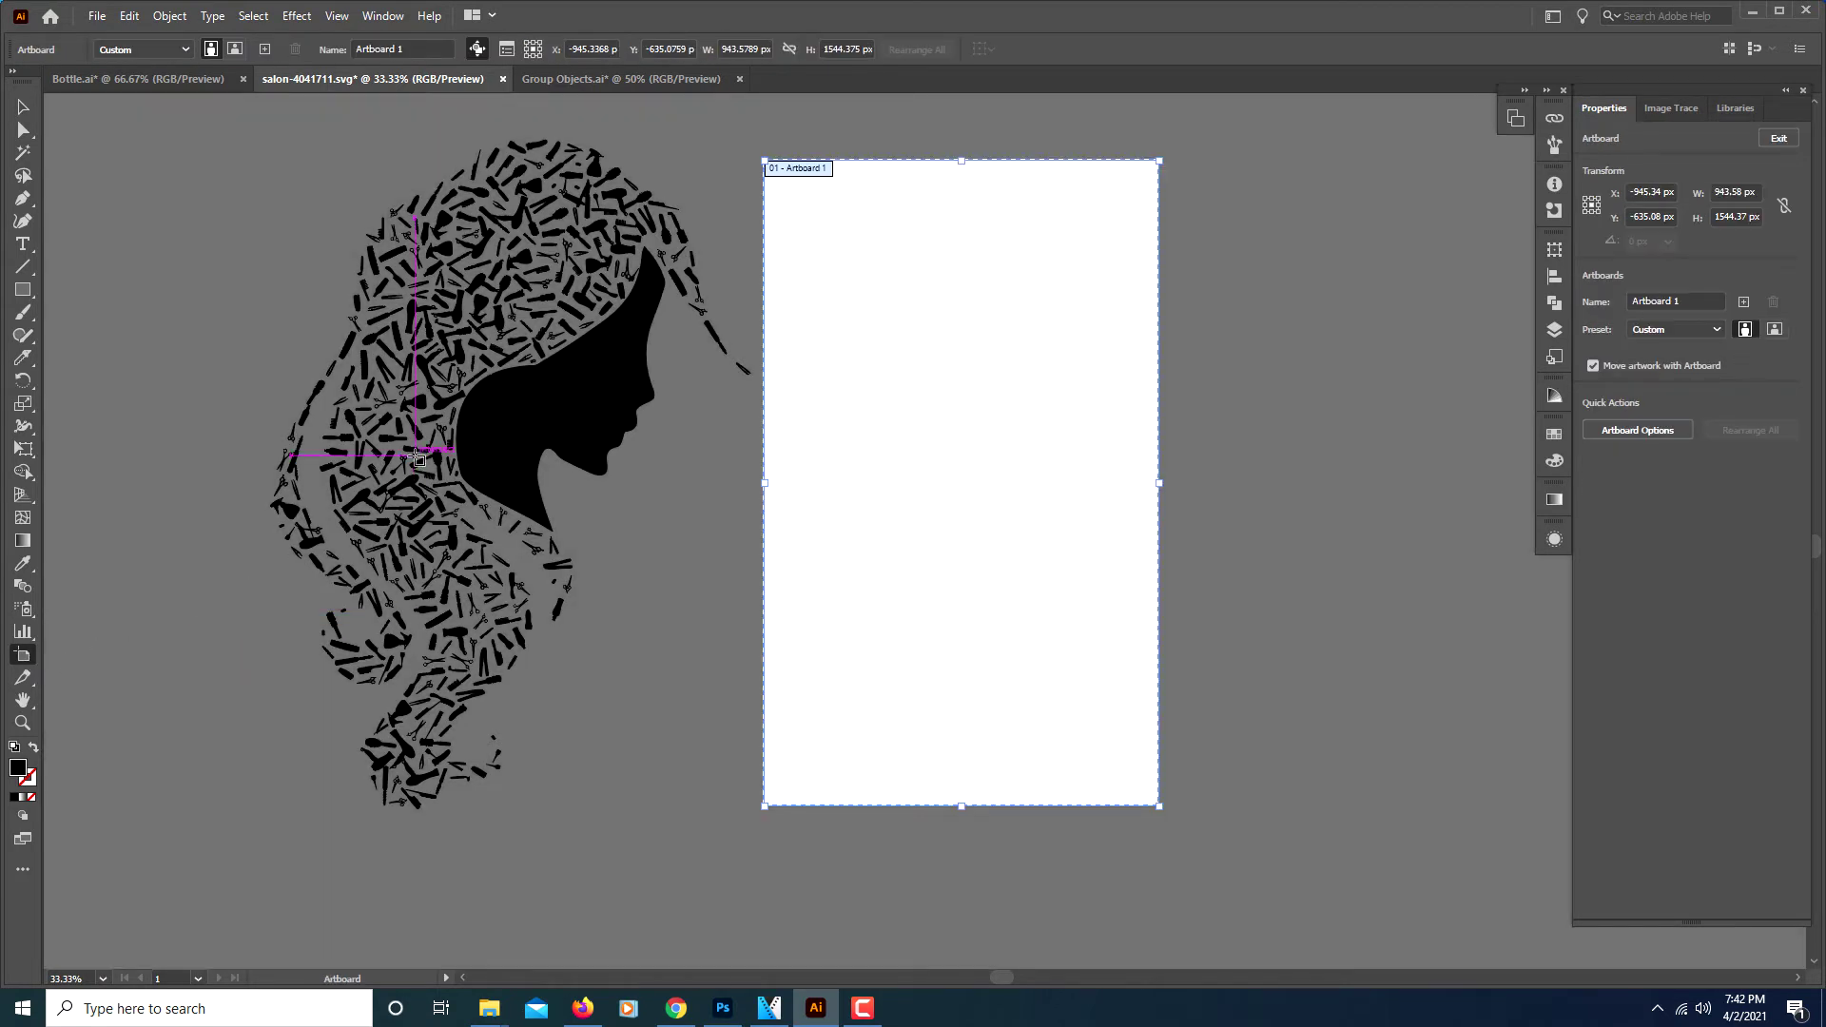
- Create Artboard 10 around the hair silhouette, extending its left and bottom edges to 1244.17 × 1707.17 px
click(454, 345)
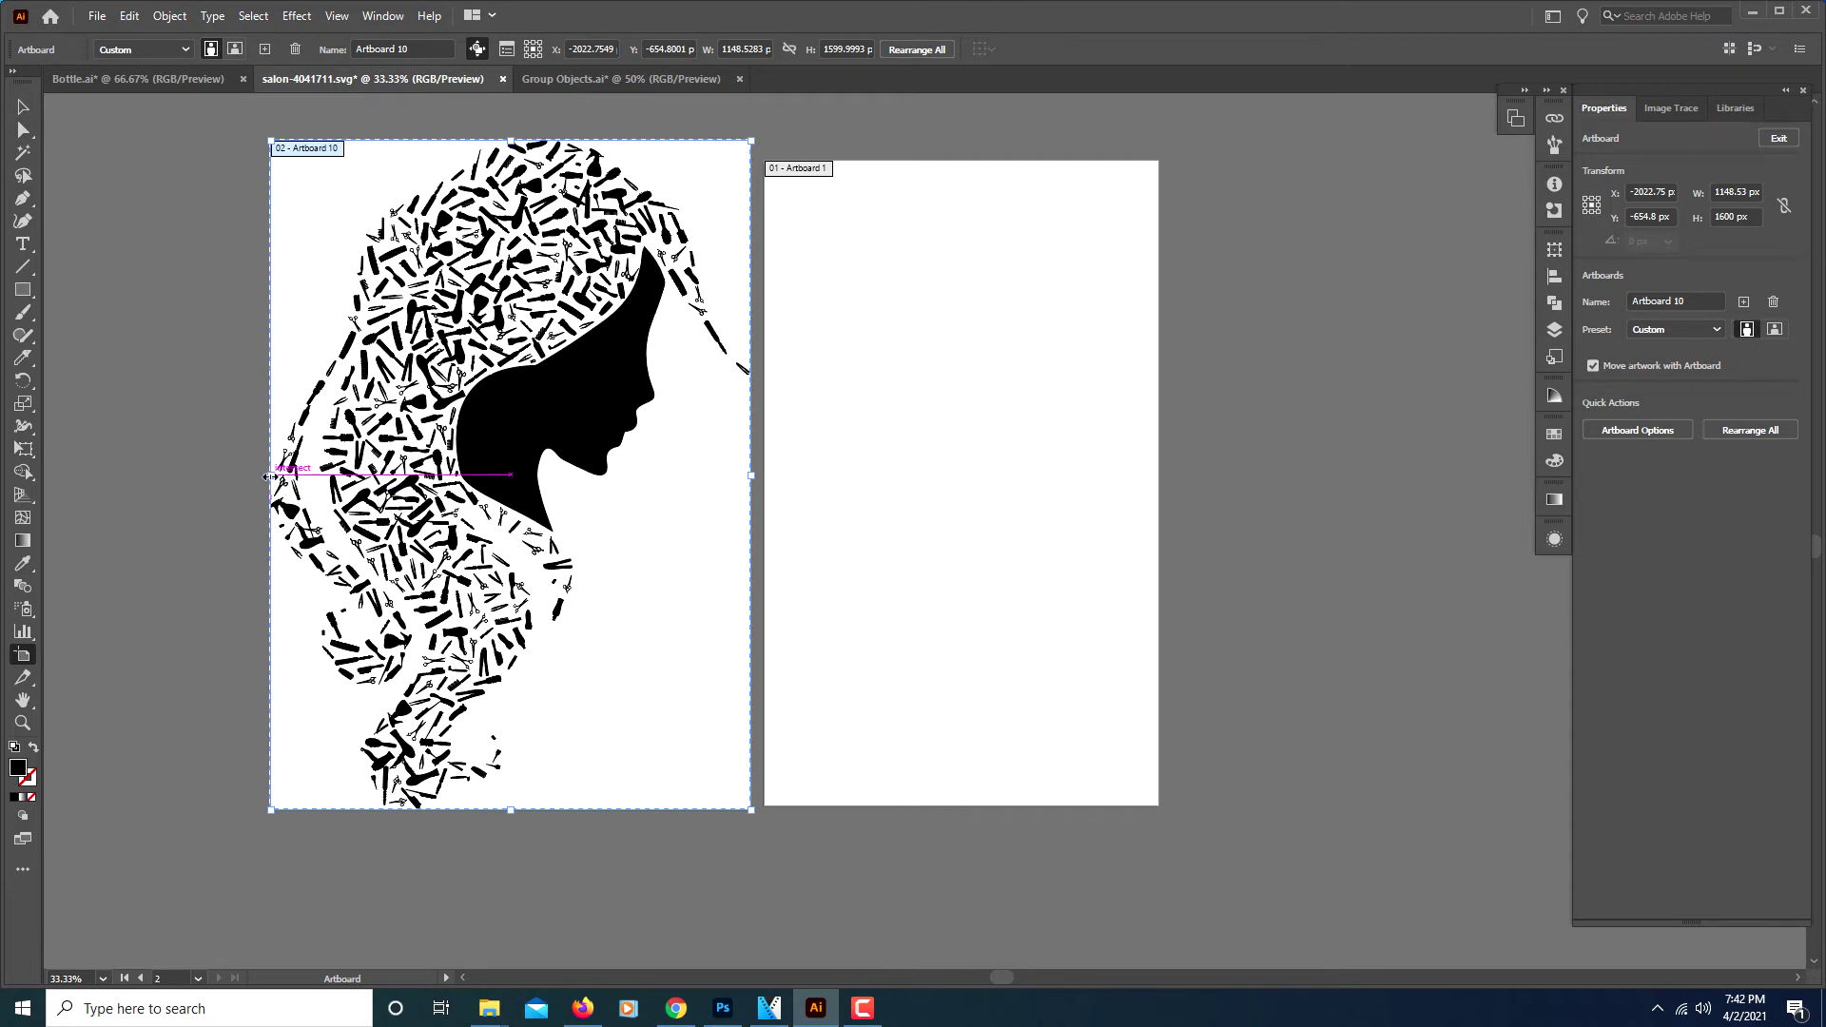
drag(284, 478, 231, 476)
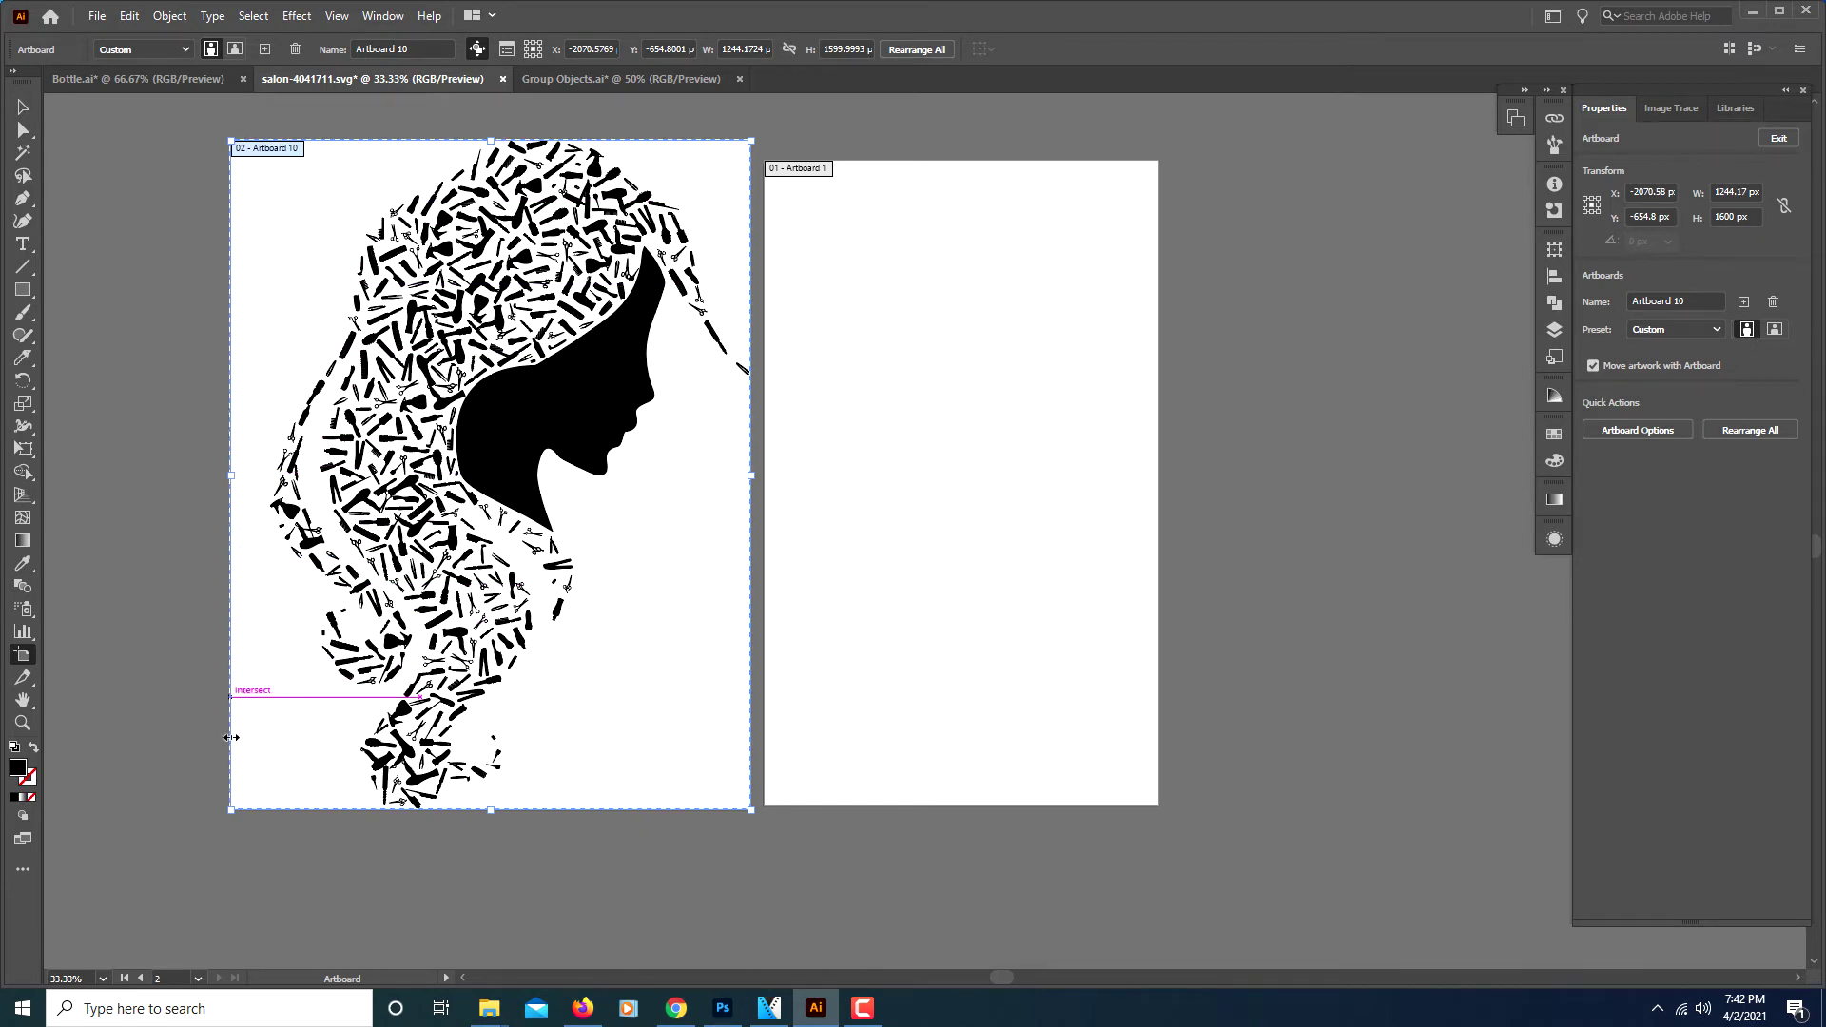
drag(489, 809, 489, 854)
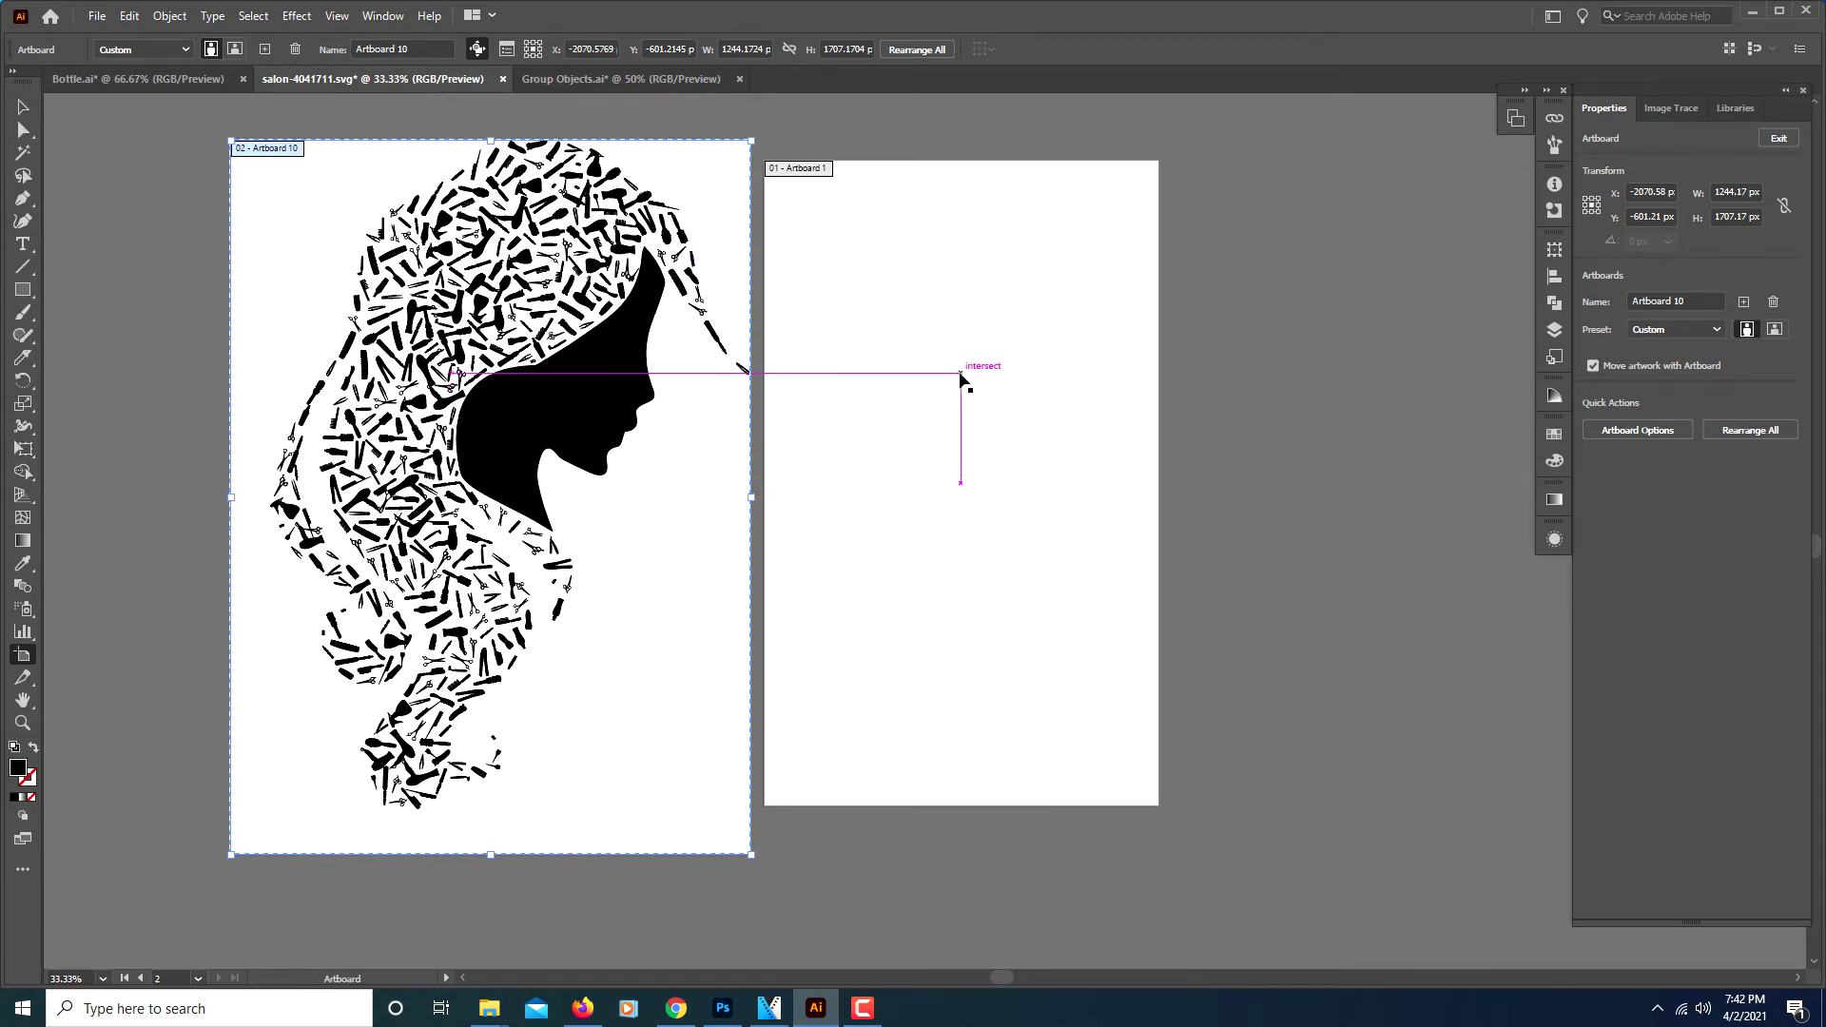
click(966, 323)
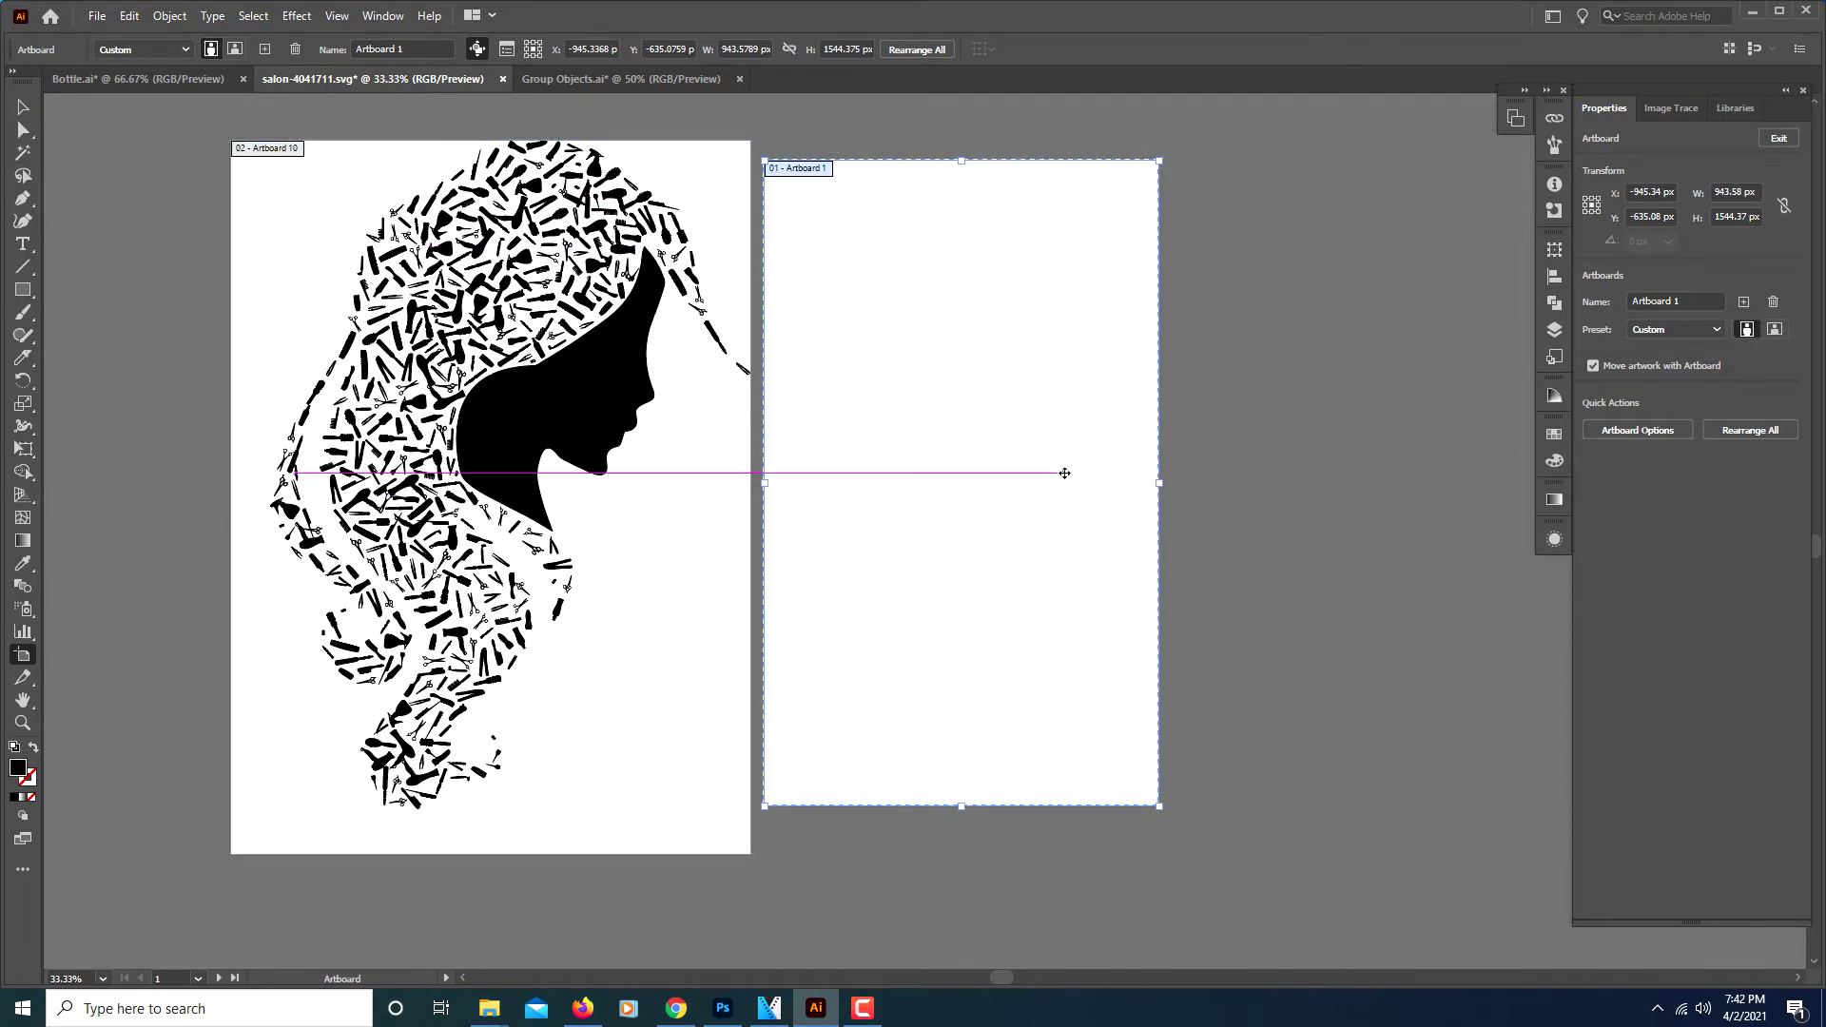
- Delete empty Artboard 1 and stretch Artboard 10 right and down to 1900.8 × 1809.64 px
key(Delete)
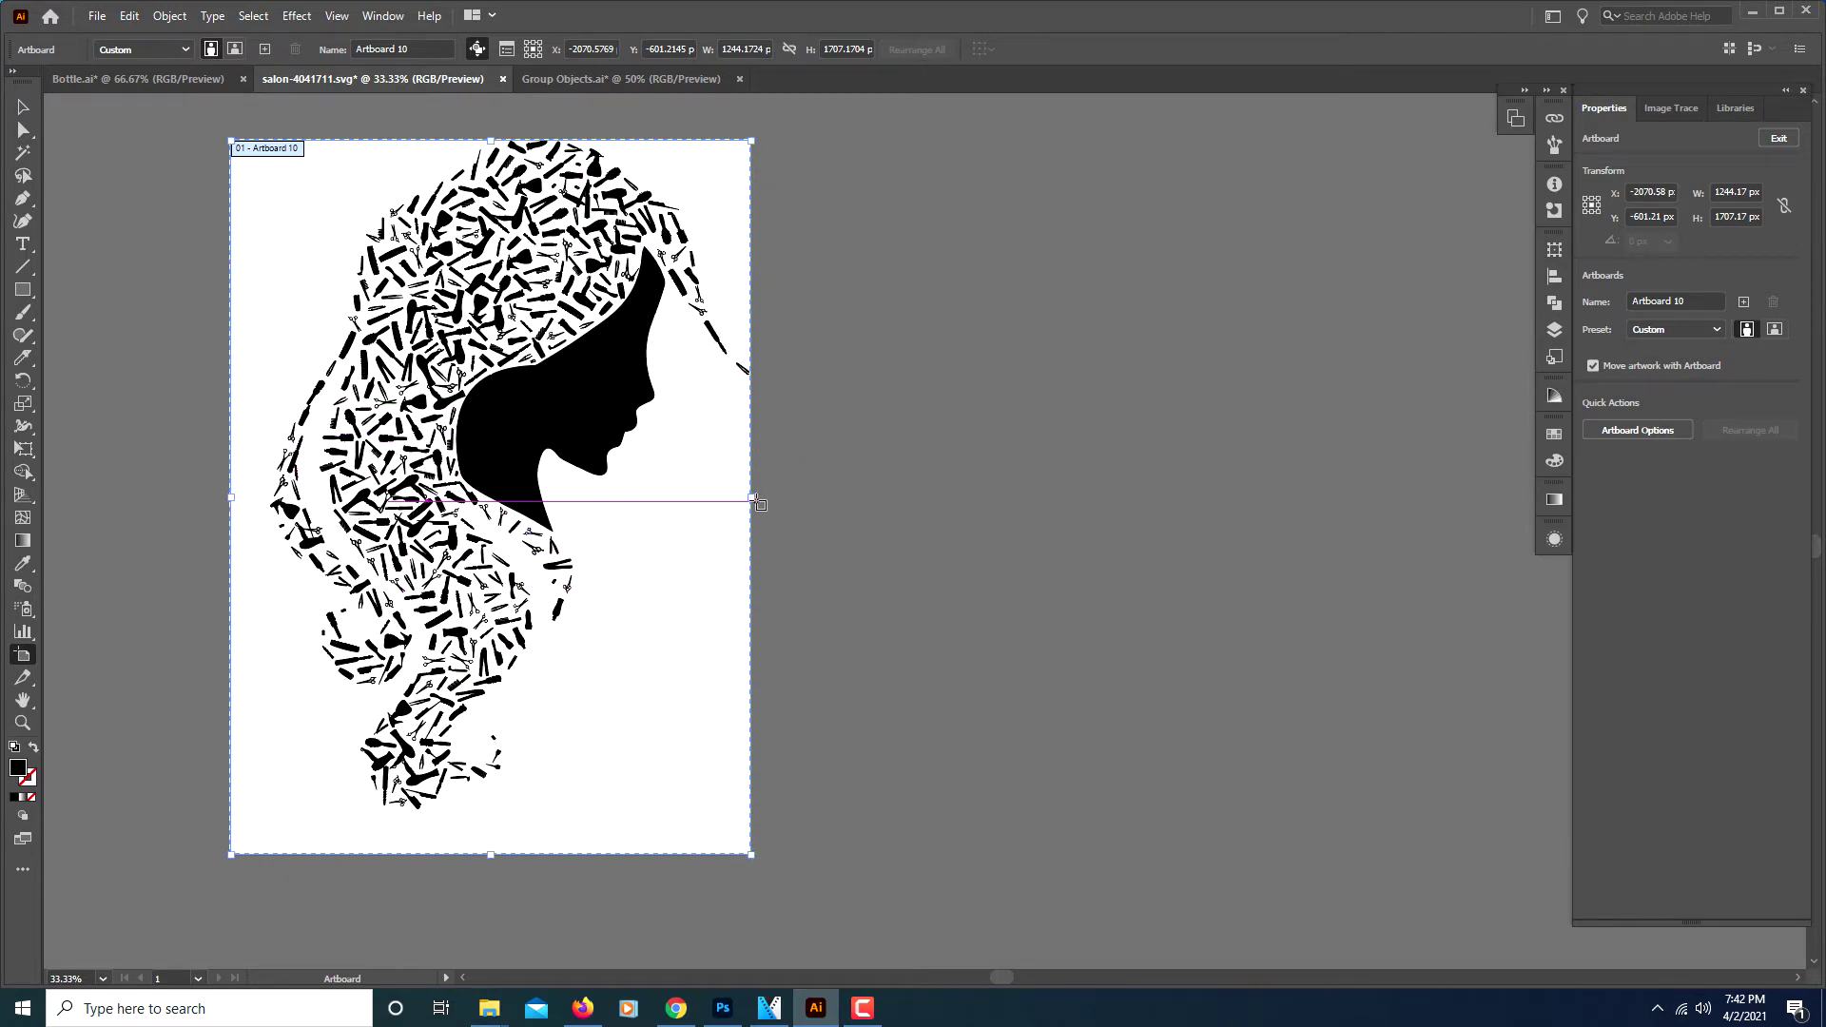
drag(751, 496, 1025, 504)
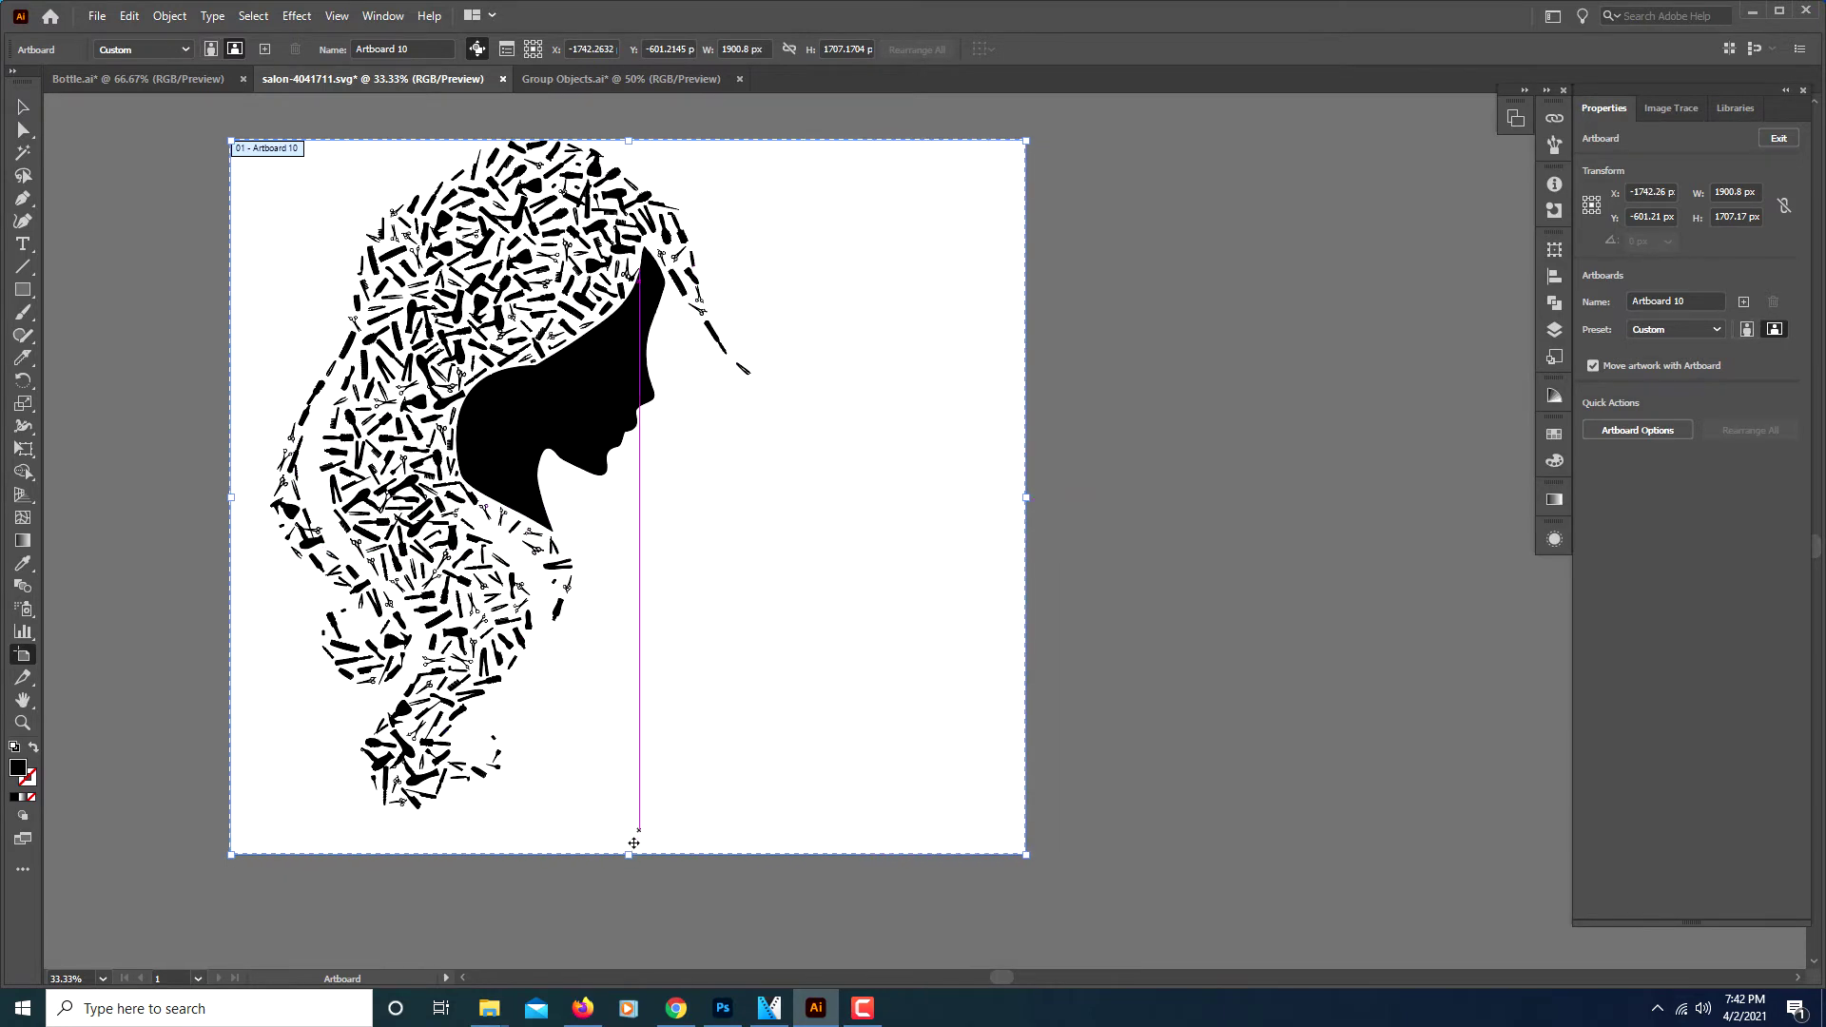
drag(631, 853, 634, 898)
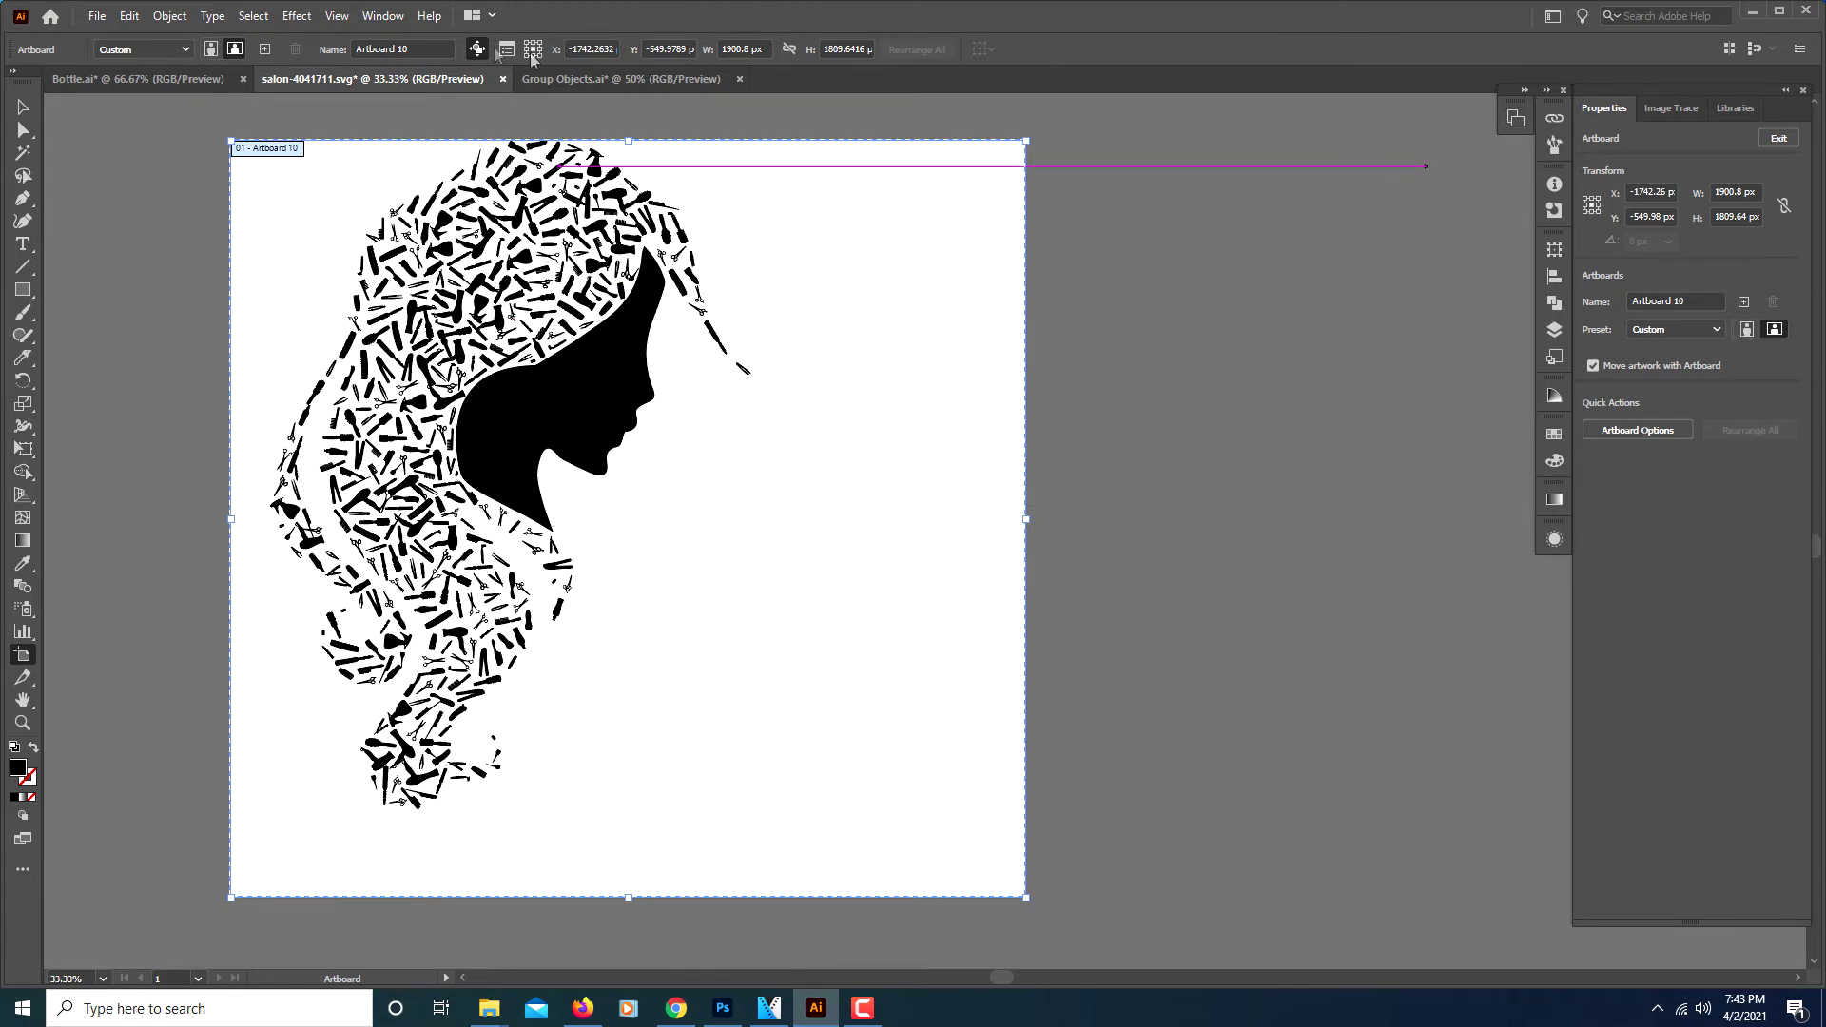
click(384, 16)
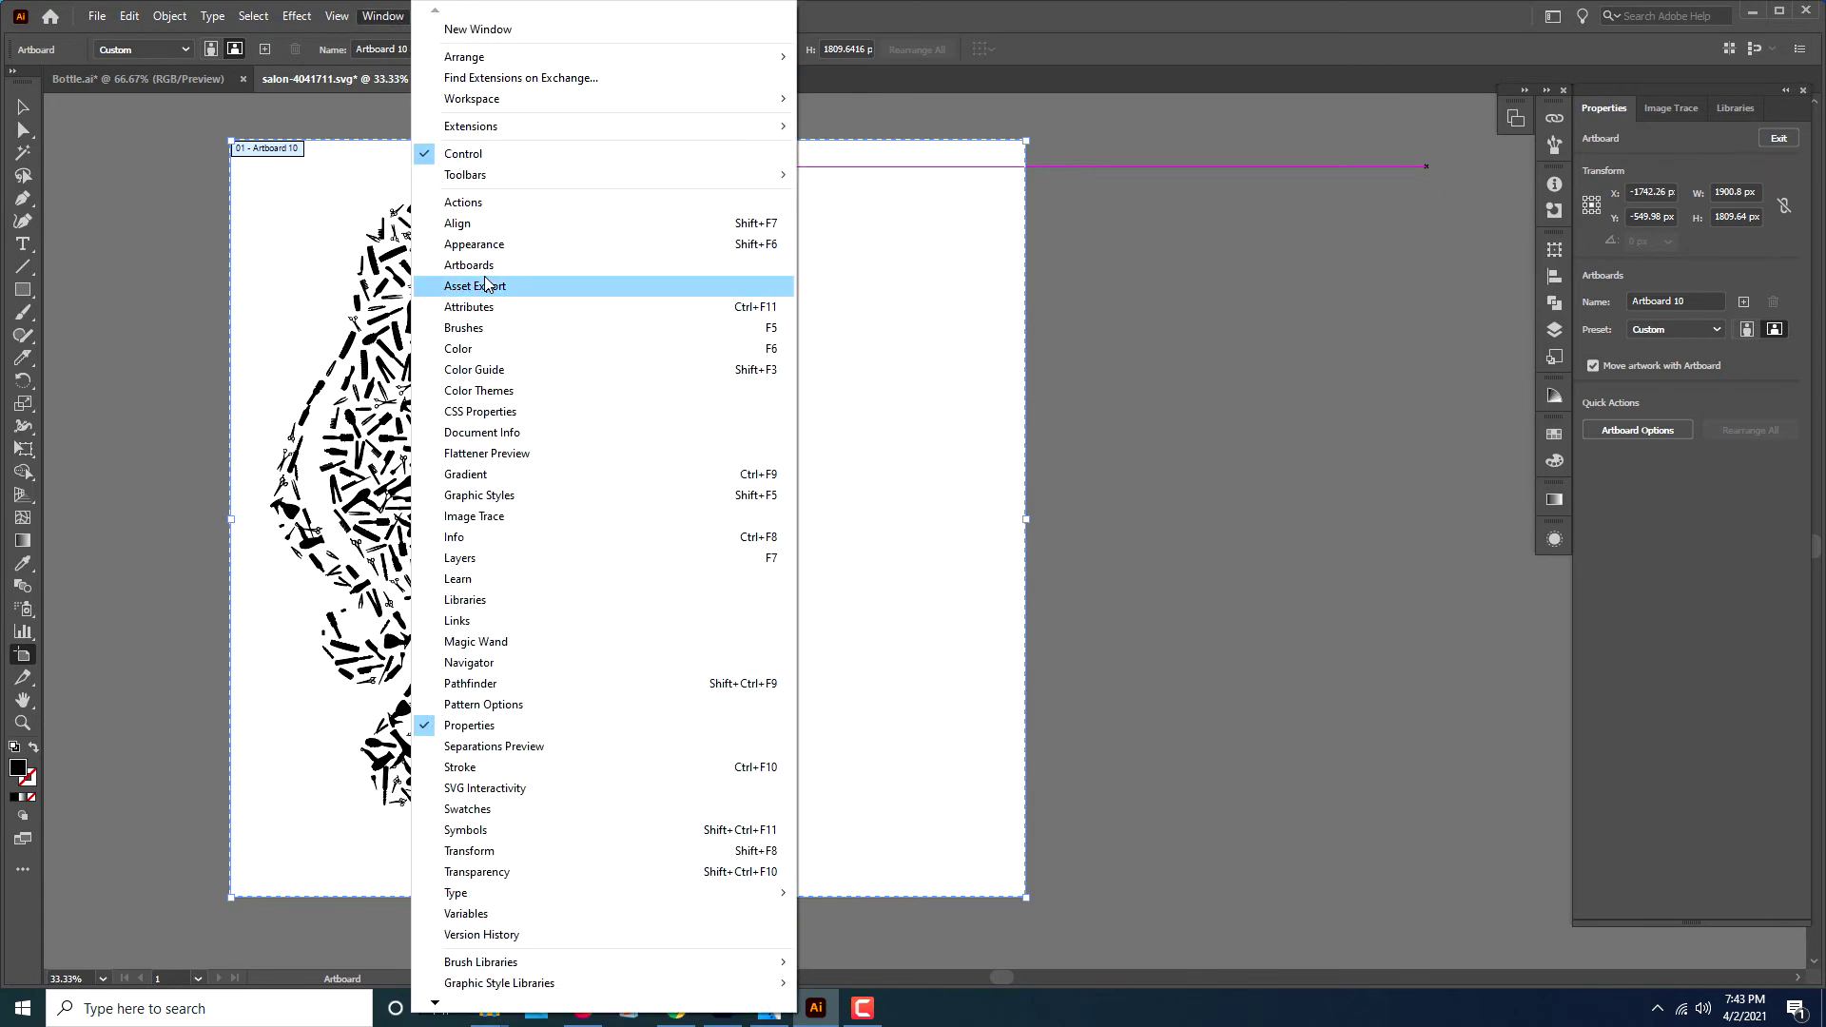
- From the Artboards panel, add Artboard 11, shorten it to 1546.81 px tall, then delete it
click(480, 265)
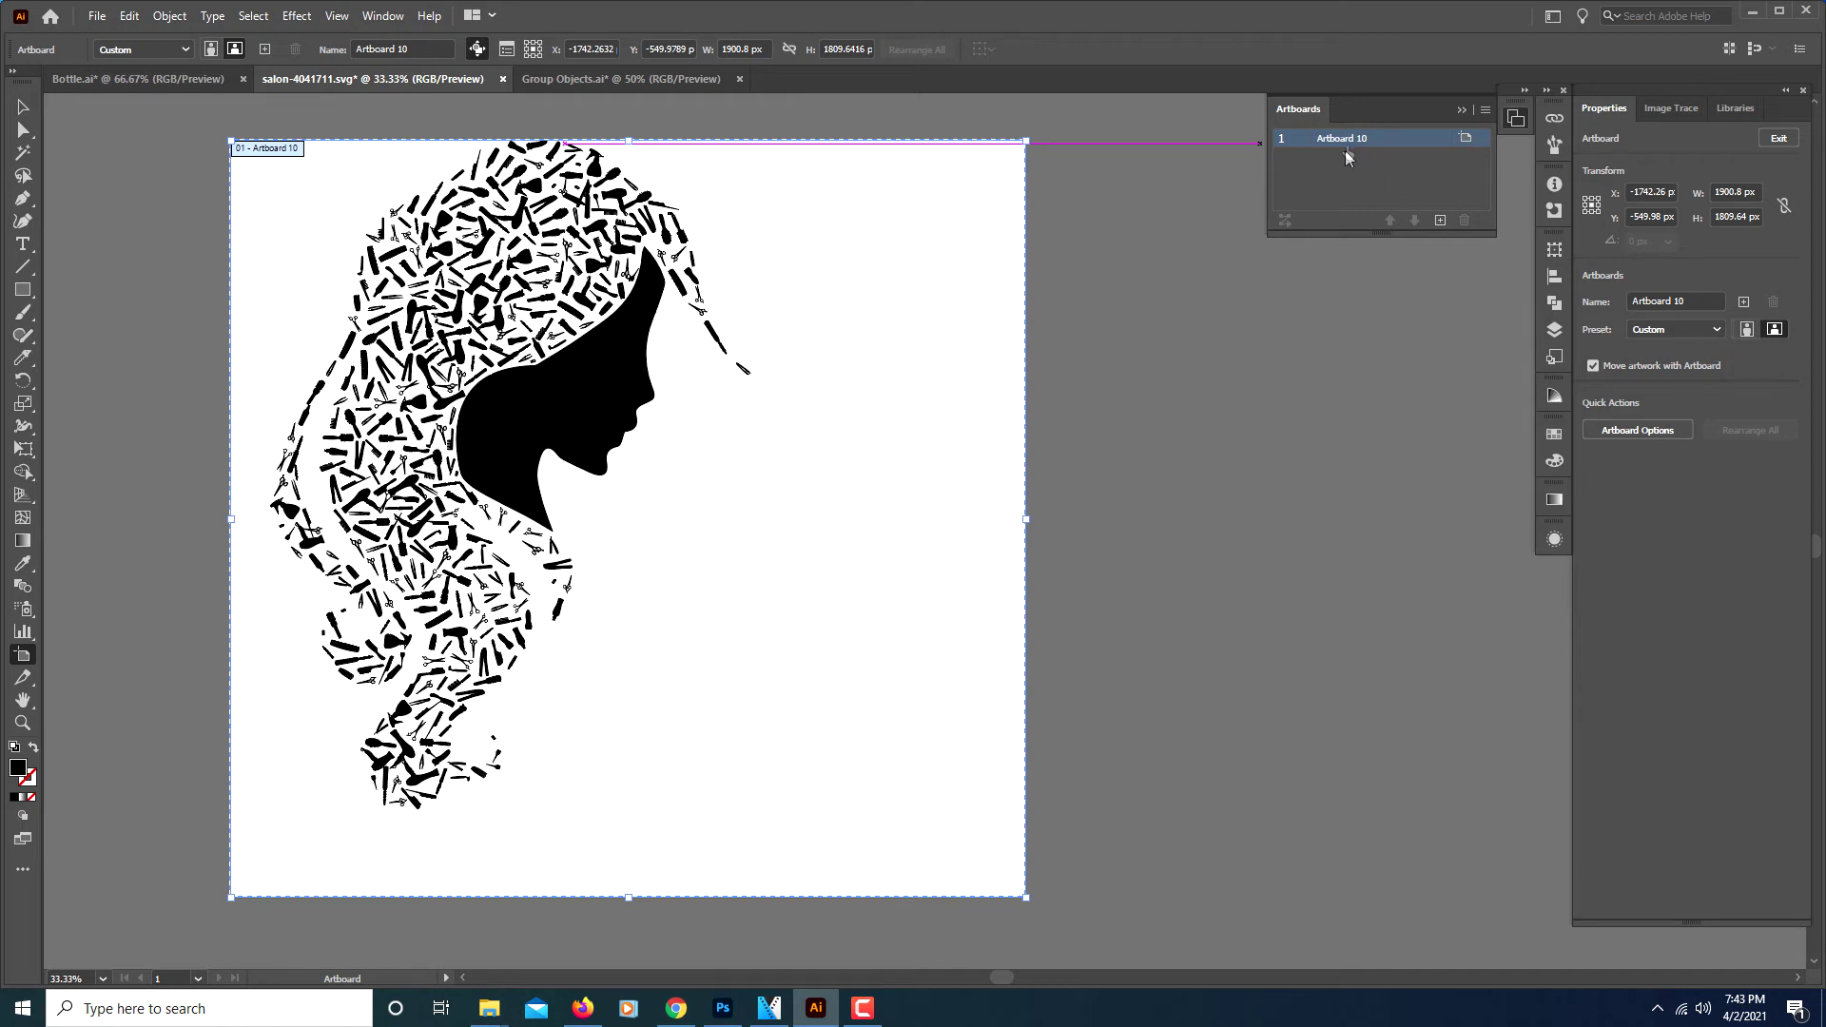
click(1440, 221)
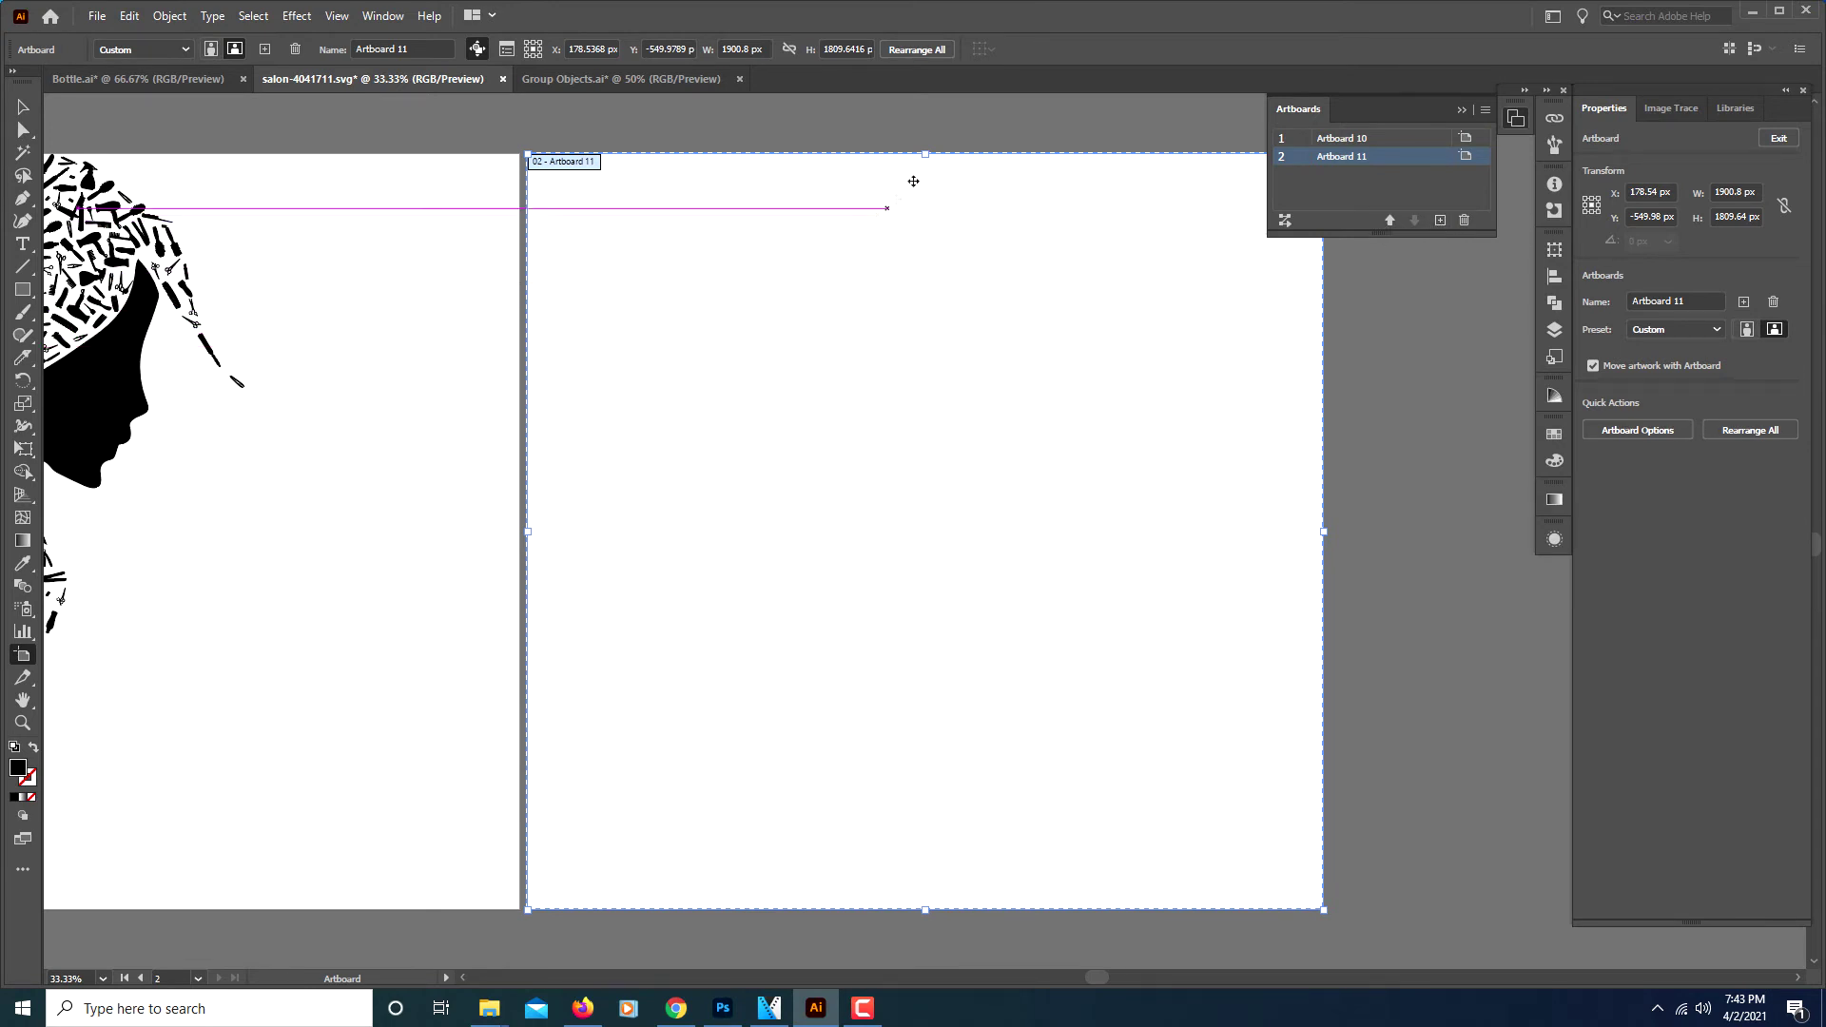
drag(926, 154, 934, 276)
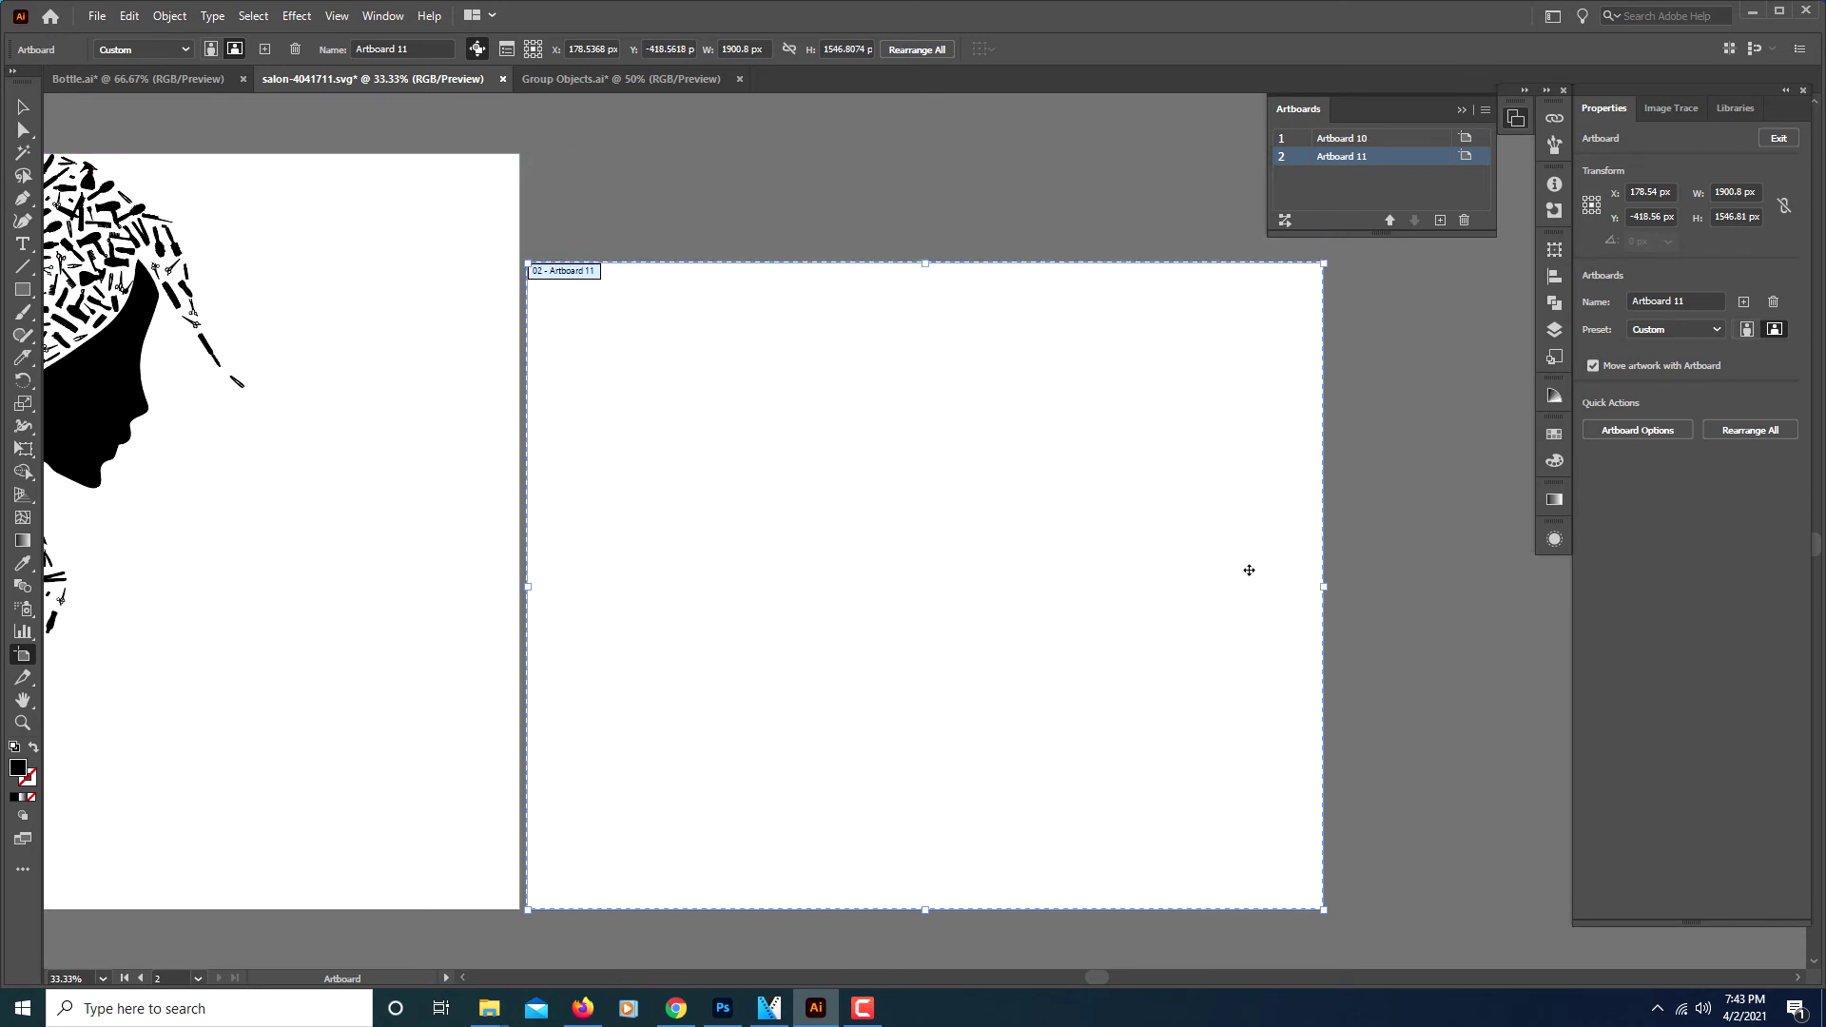
drag(1328, 583, 1268, 583)
key(ctrl+minus)
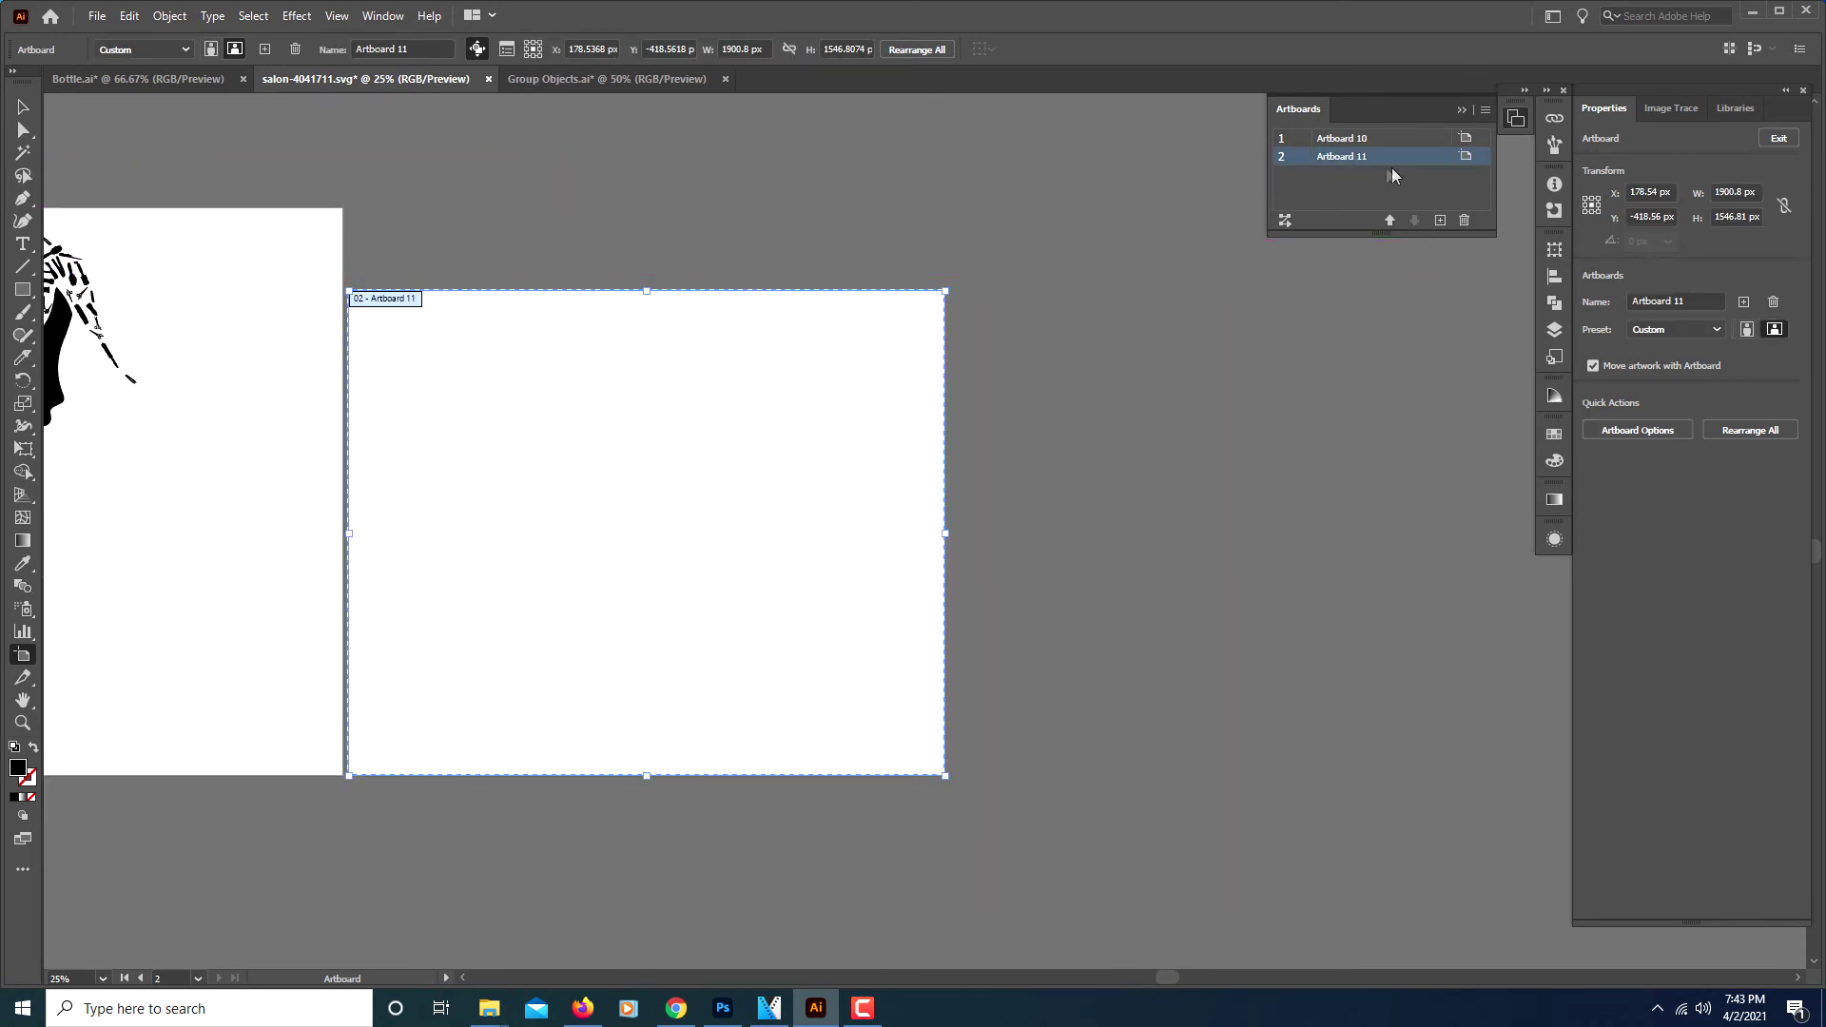
double_click(1354, 156)
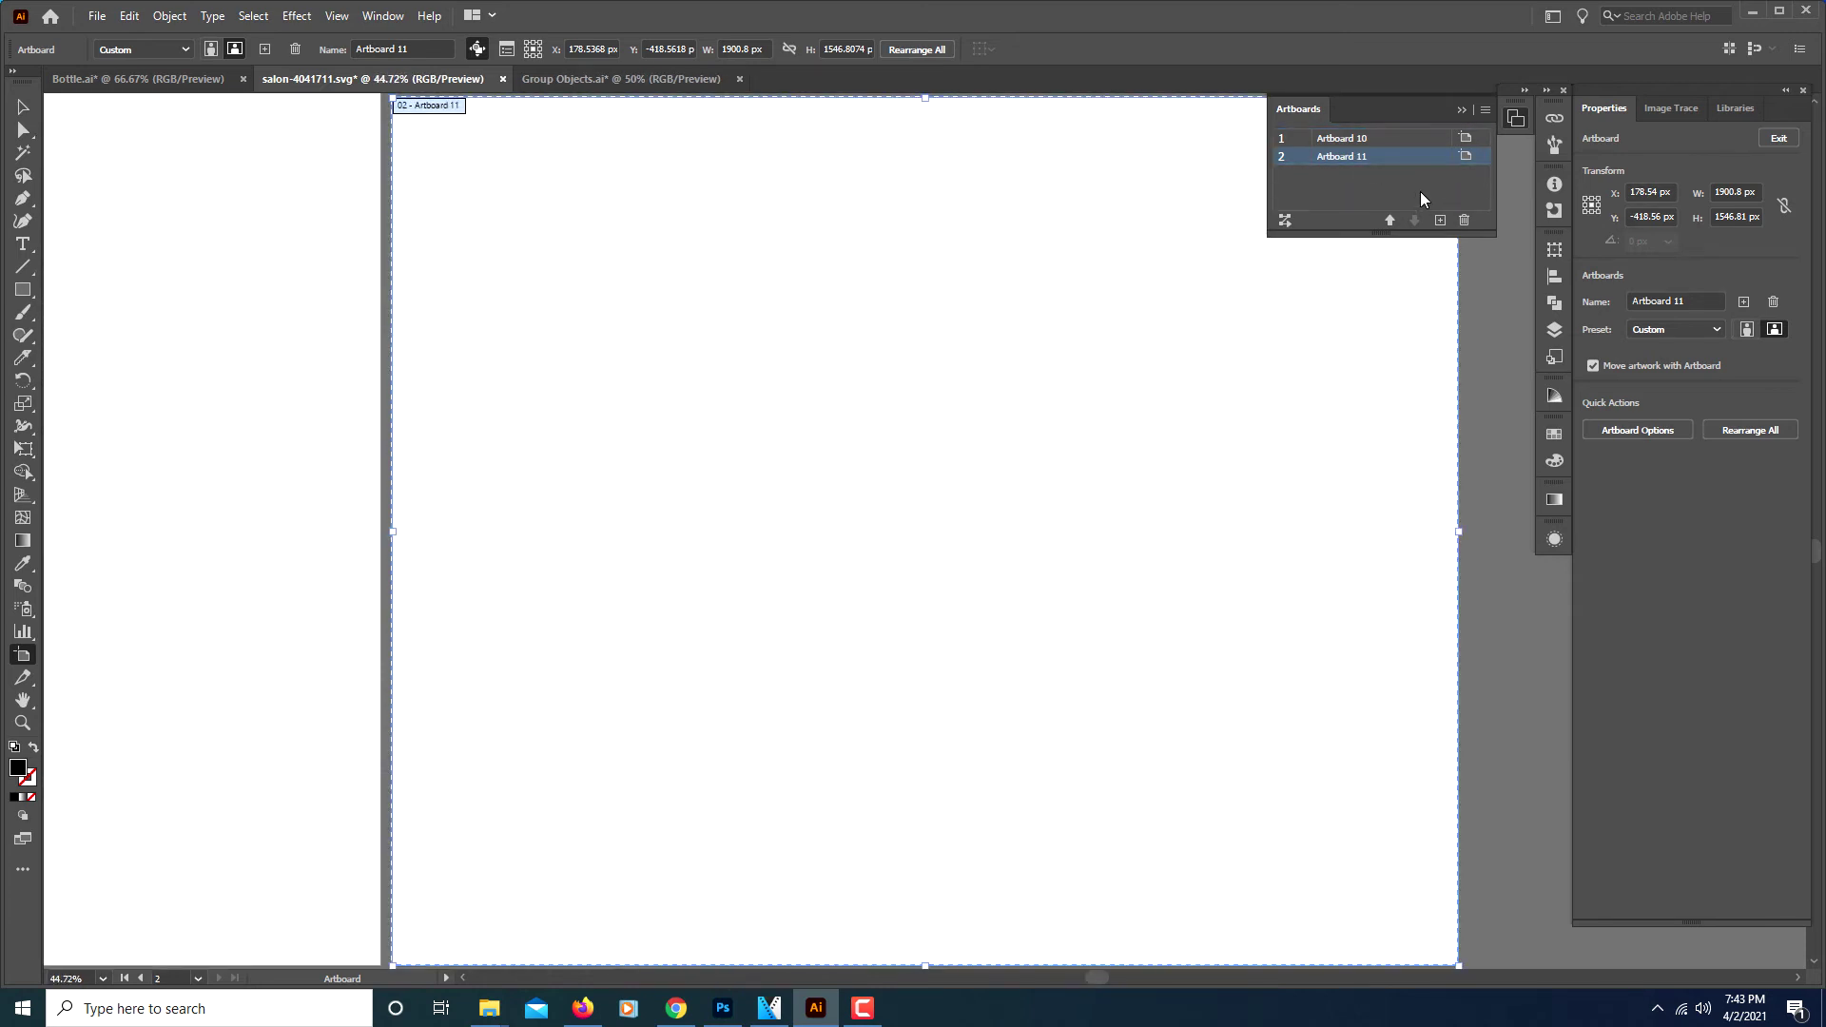
click(1462, 220)
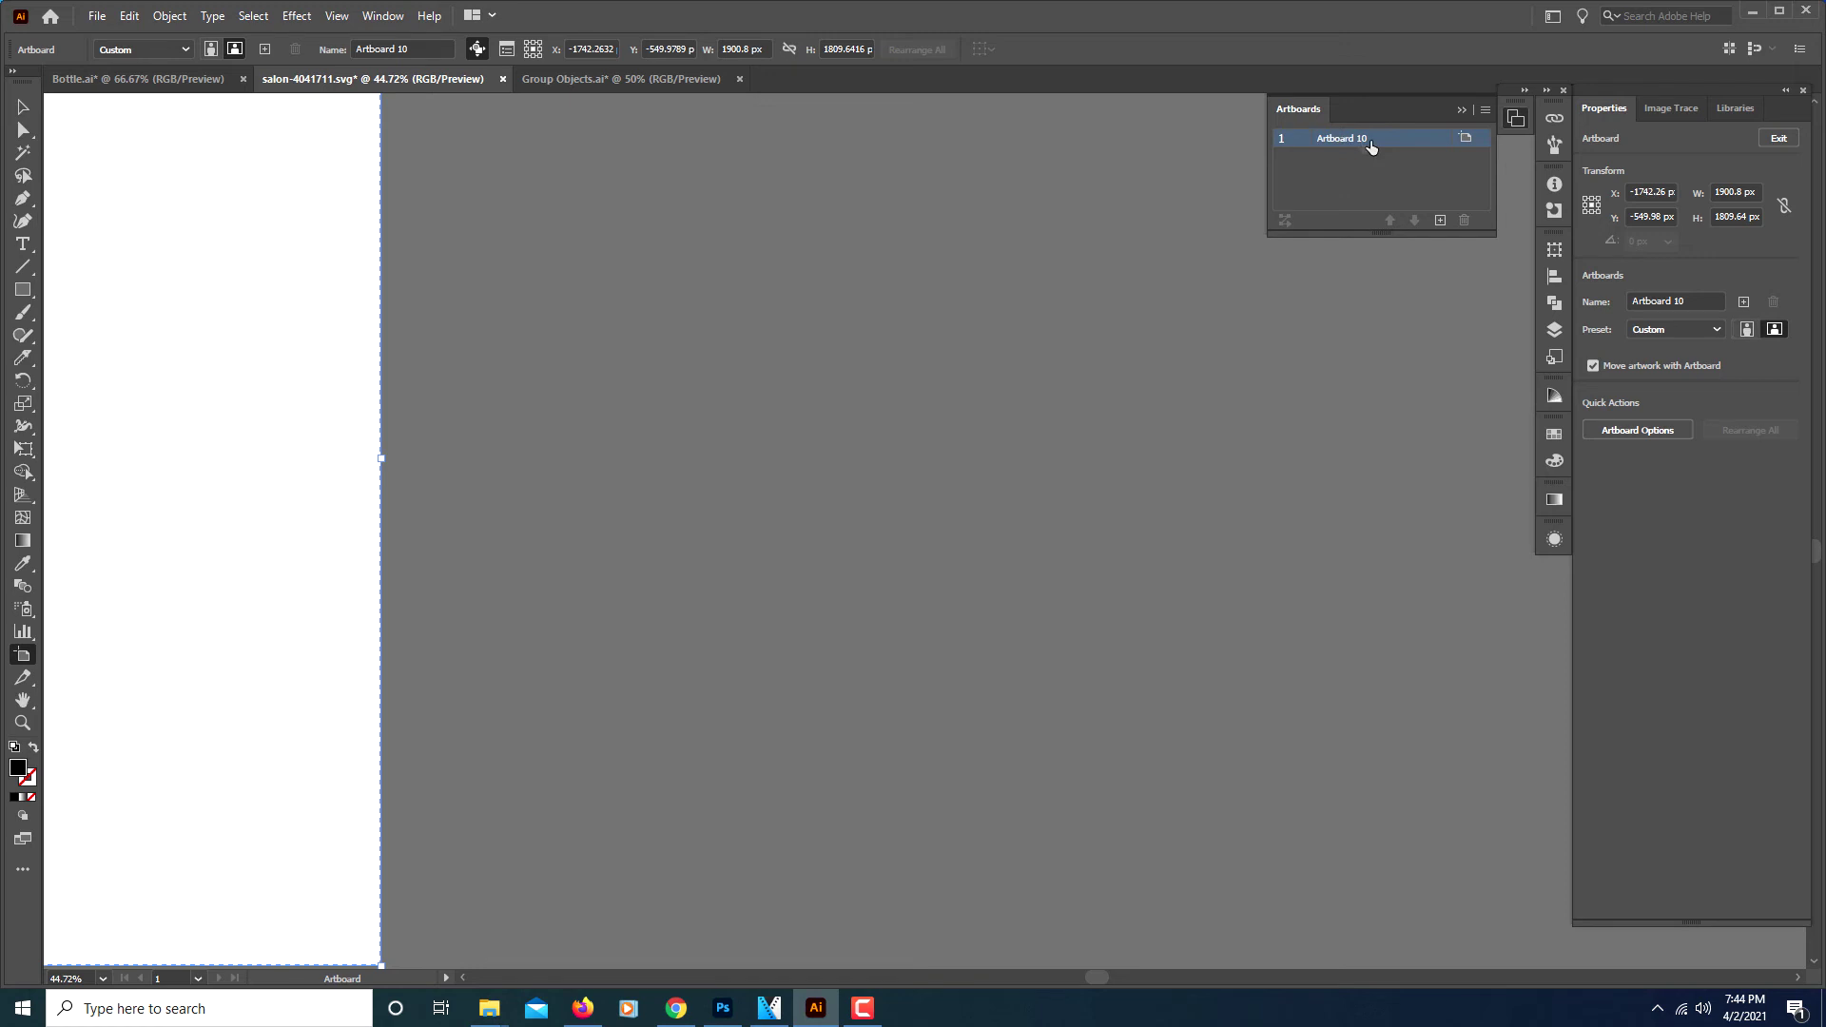
- Add two blank artboards and delete Artboard 14, keeping a 1900.8 × 1809.64 px Artboard 13
click(1439, 219)
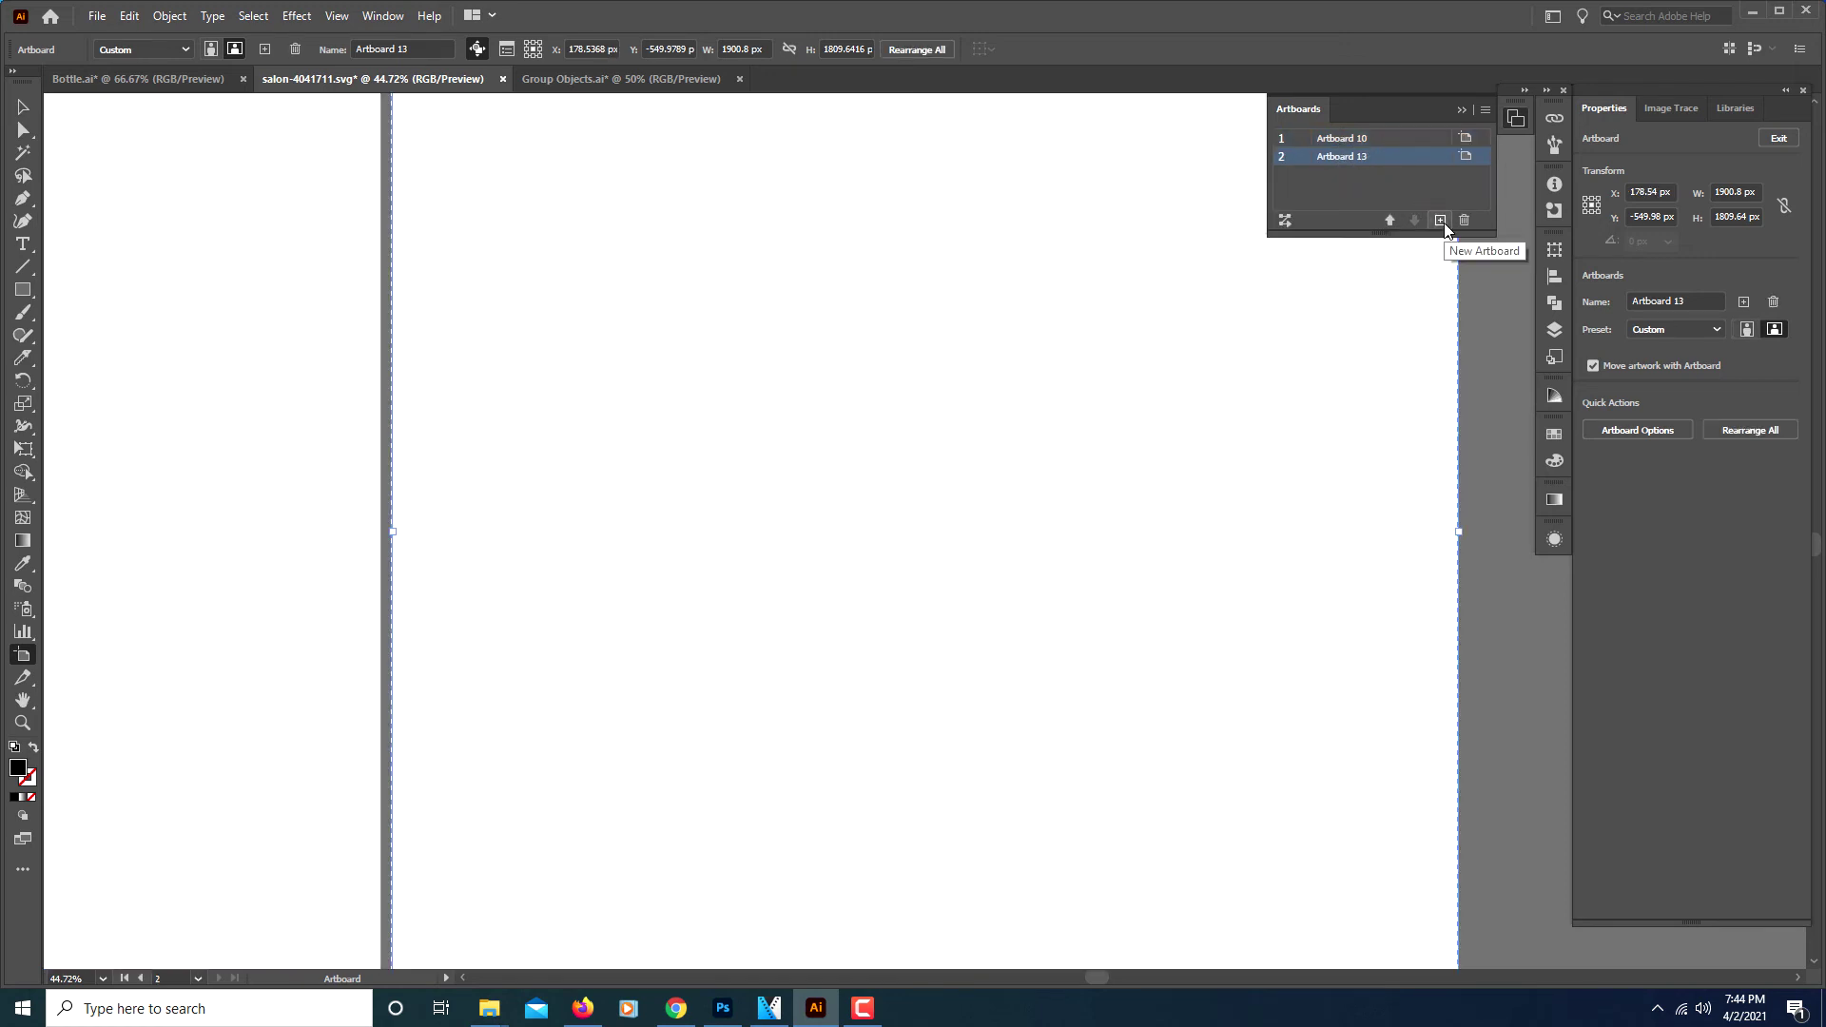
click(1439, 220)
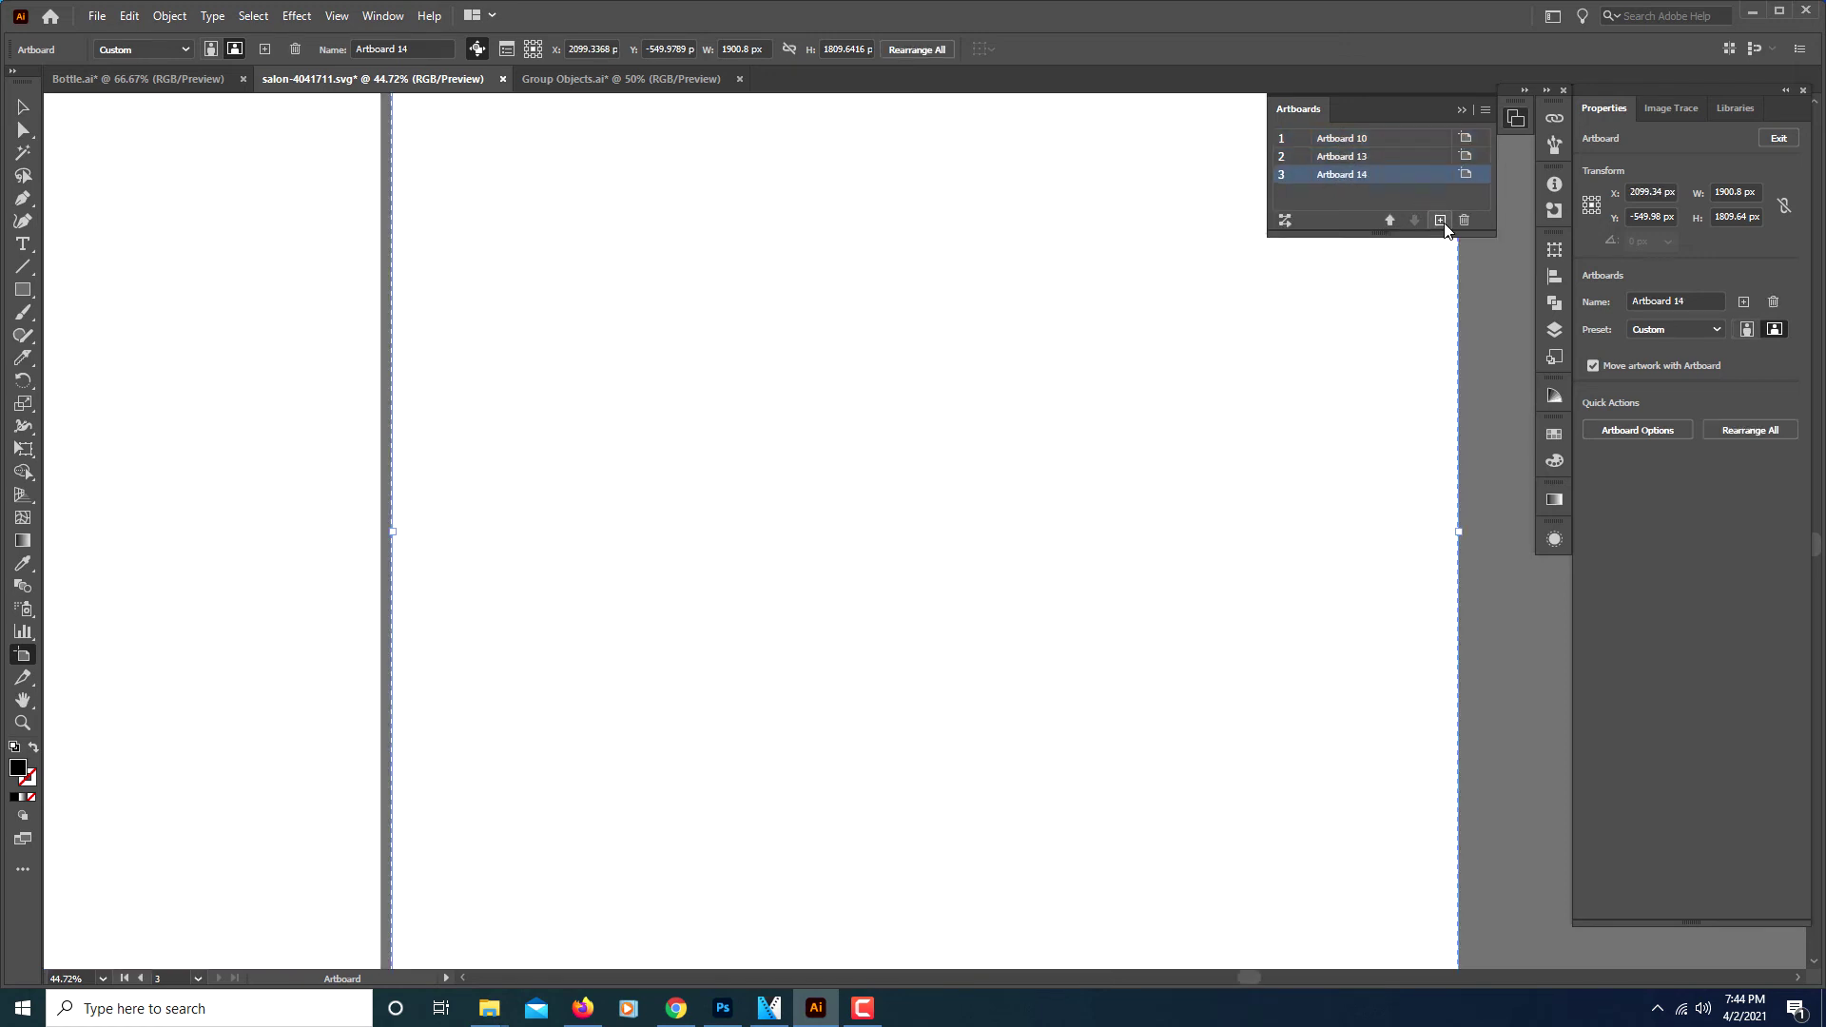
click(1344, 158)
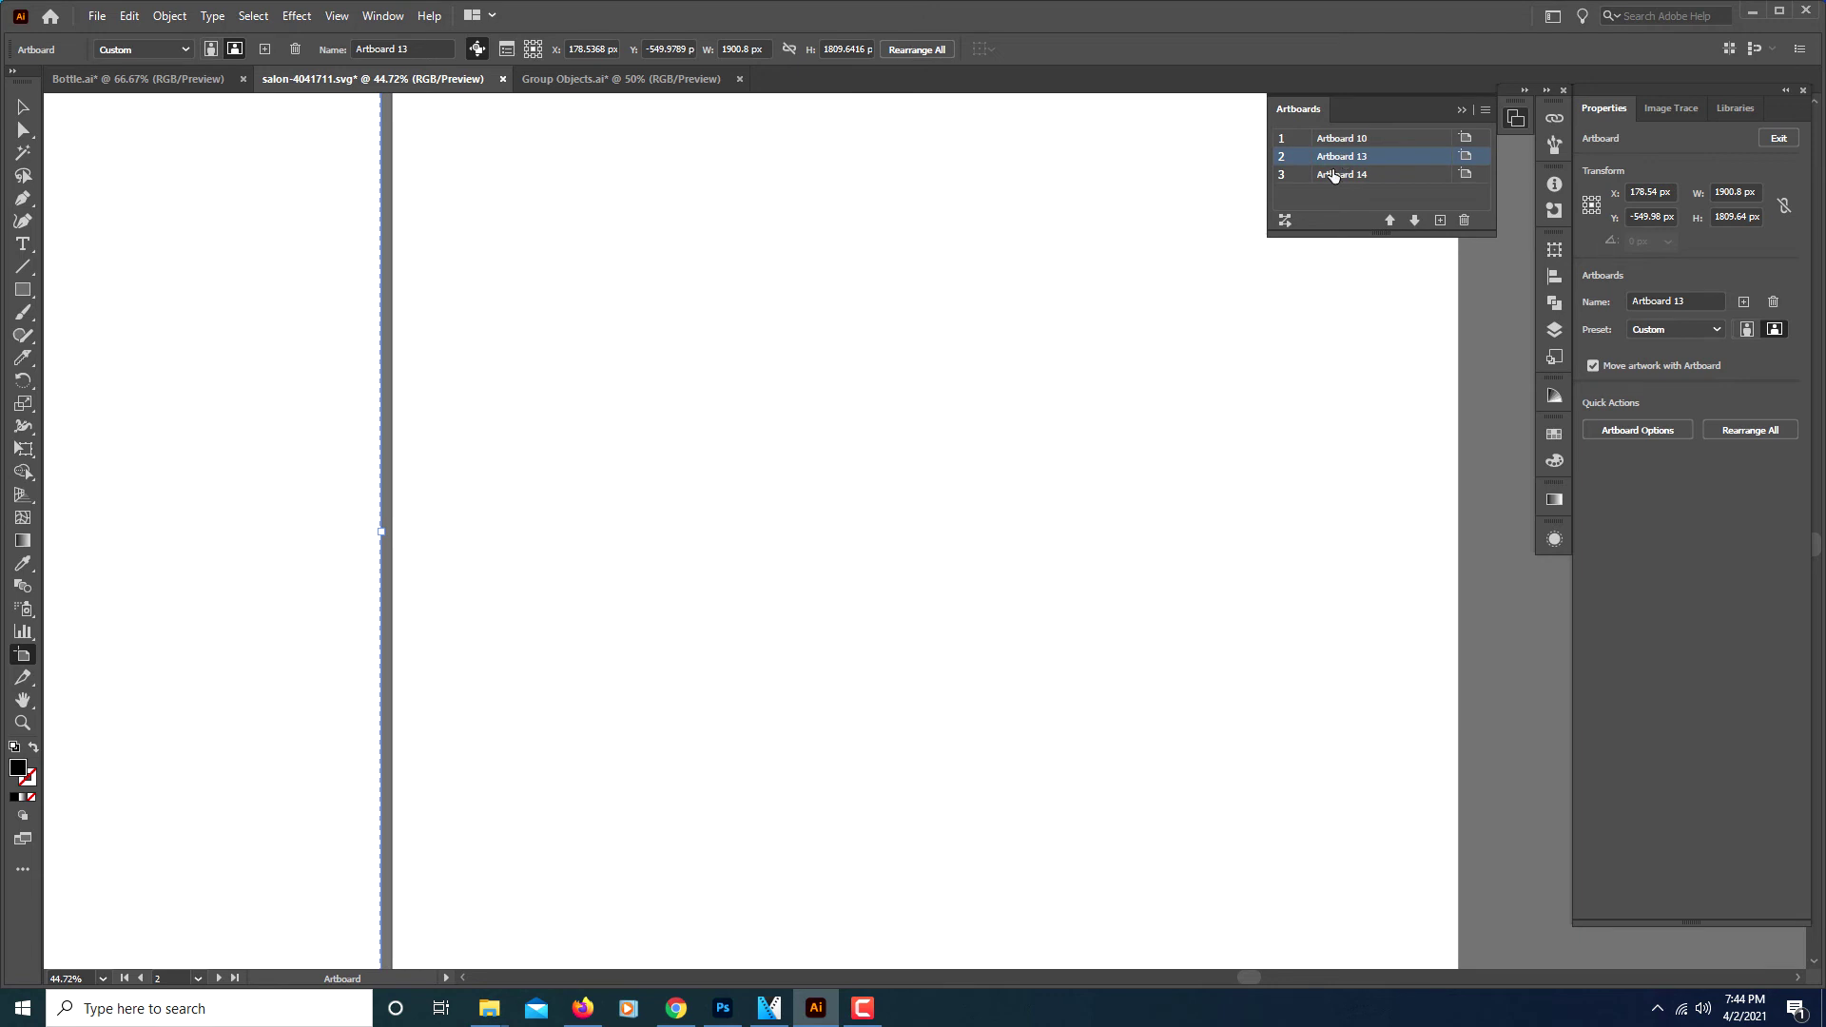
click(1333, 175)
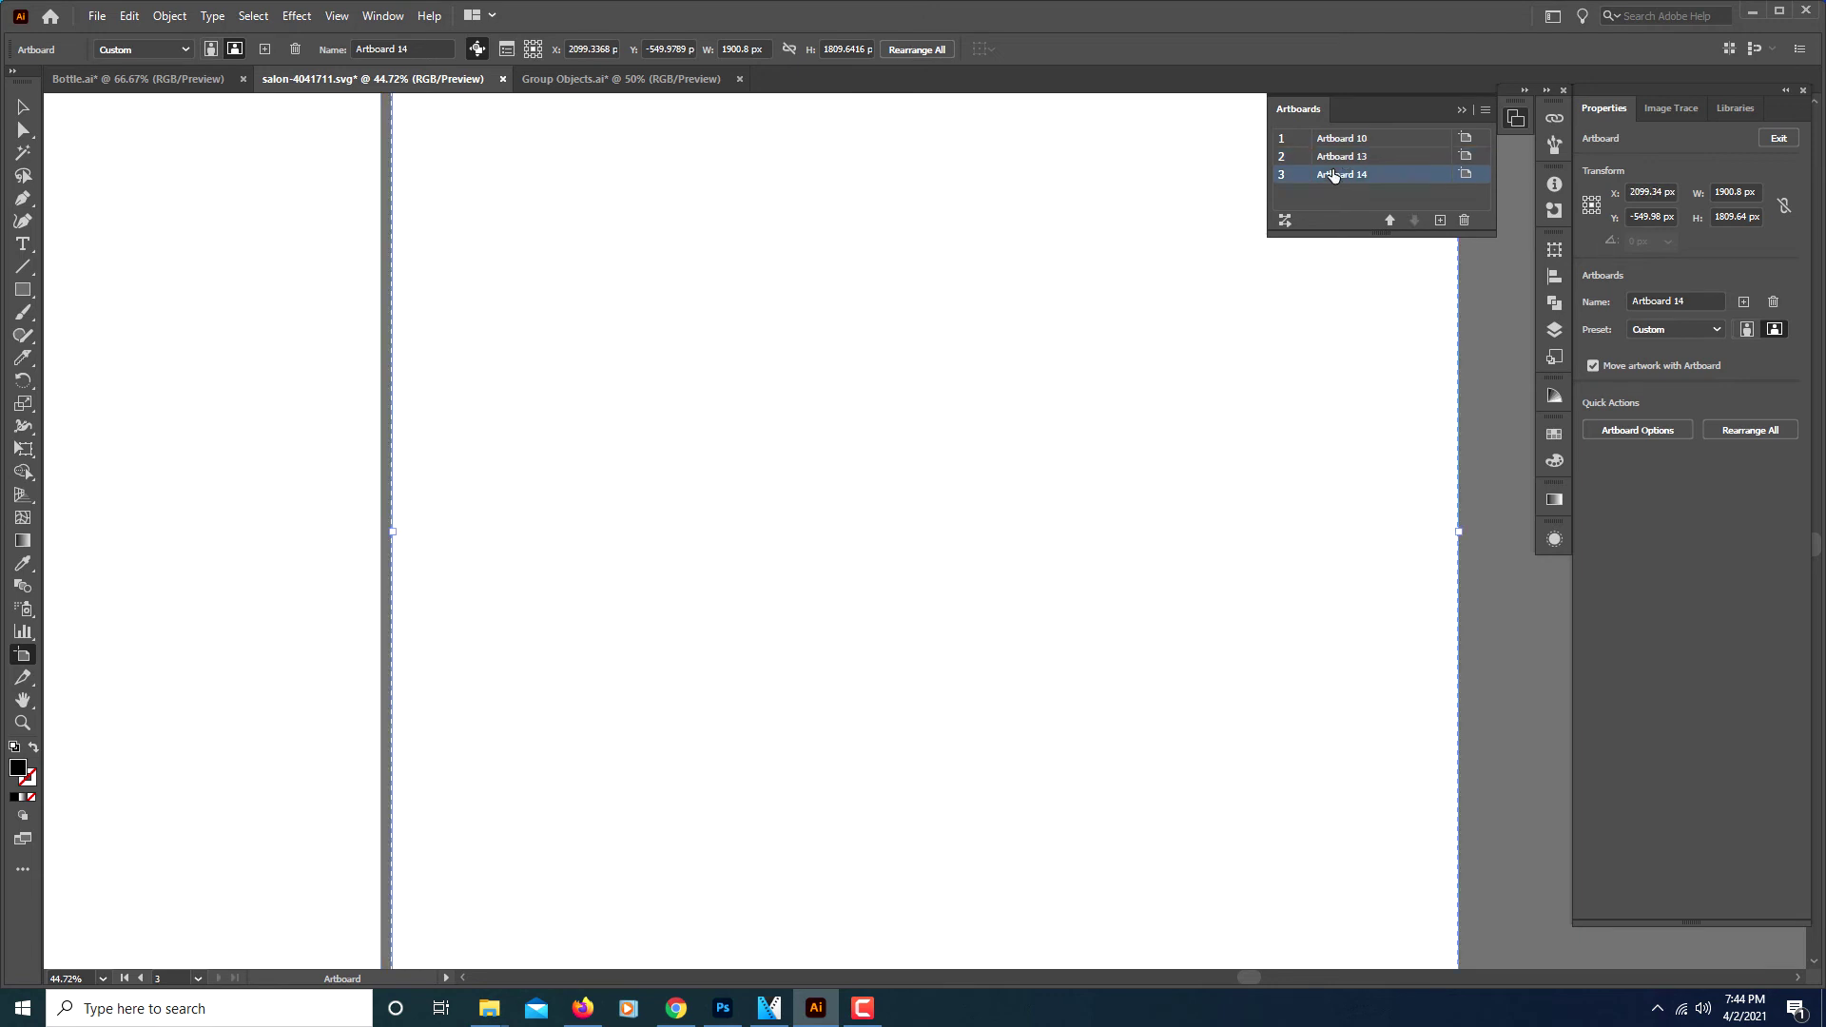
click(1465, 221)
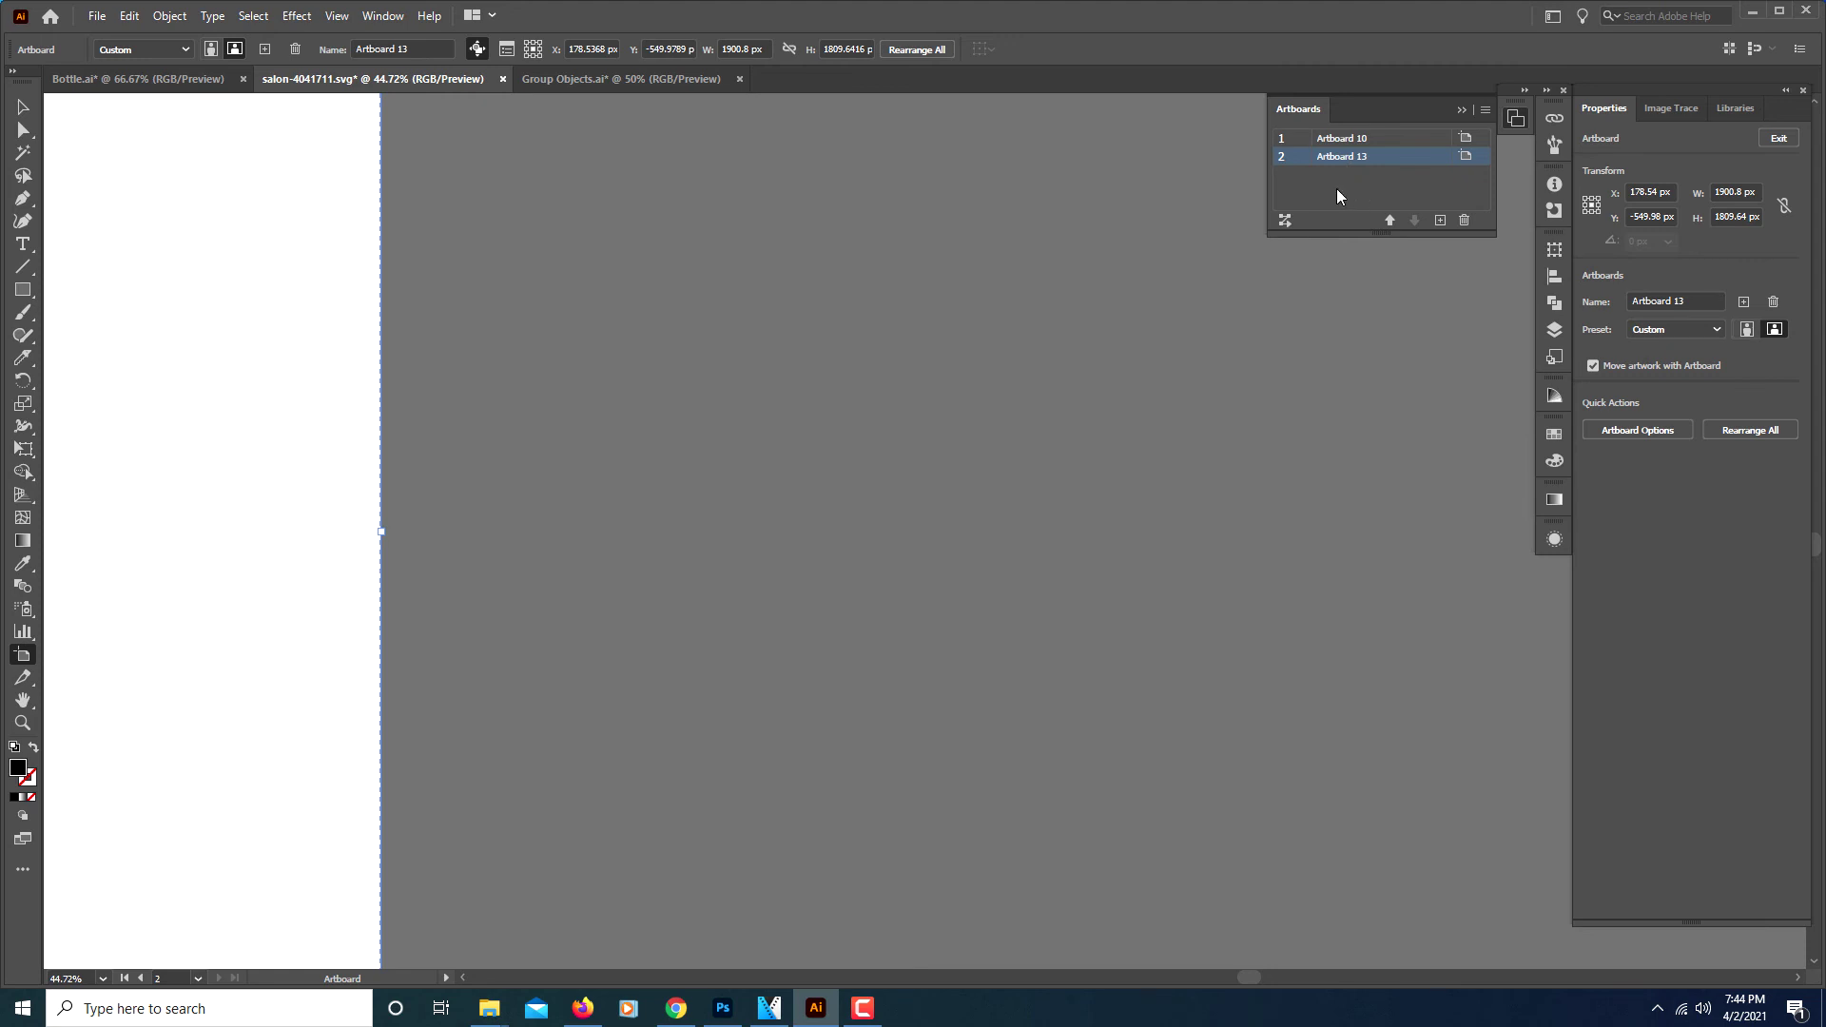
key(ctrl+minus)
key(ctrl+minus)
key(ctrl+minus)
key(ctrl+minus)
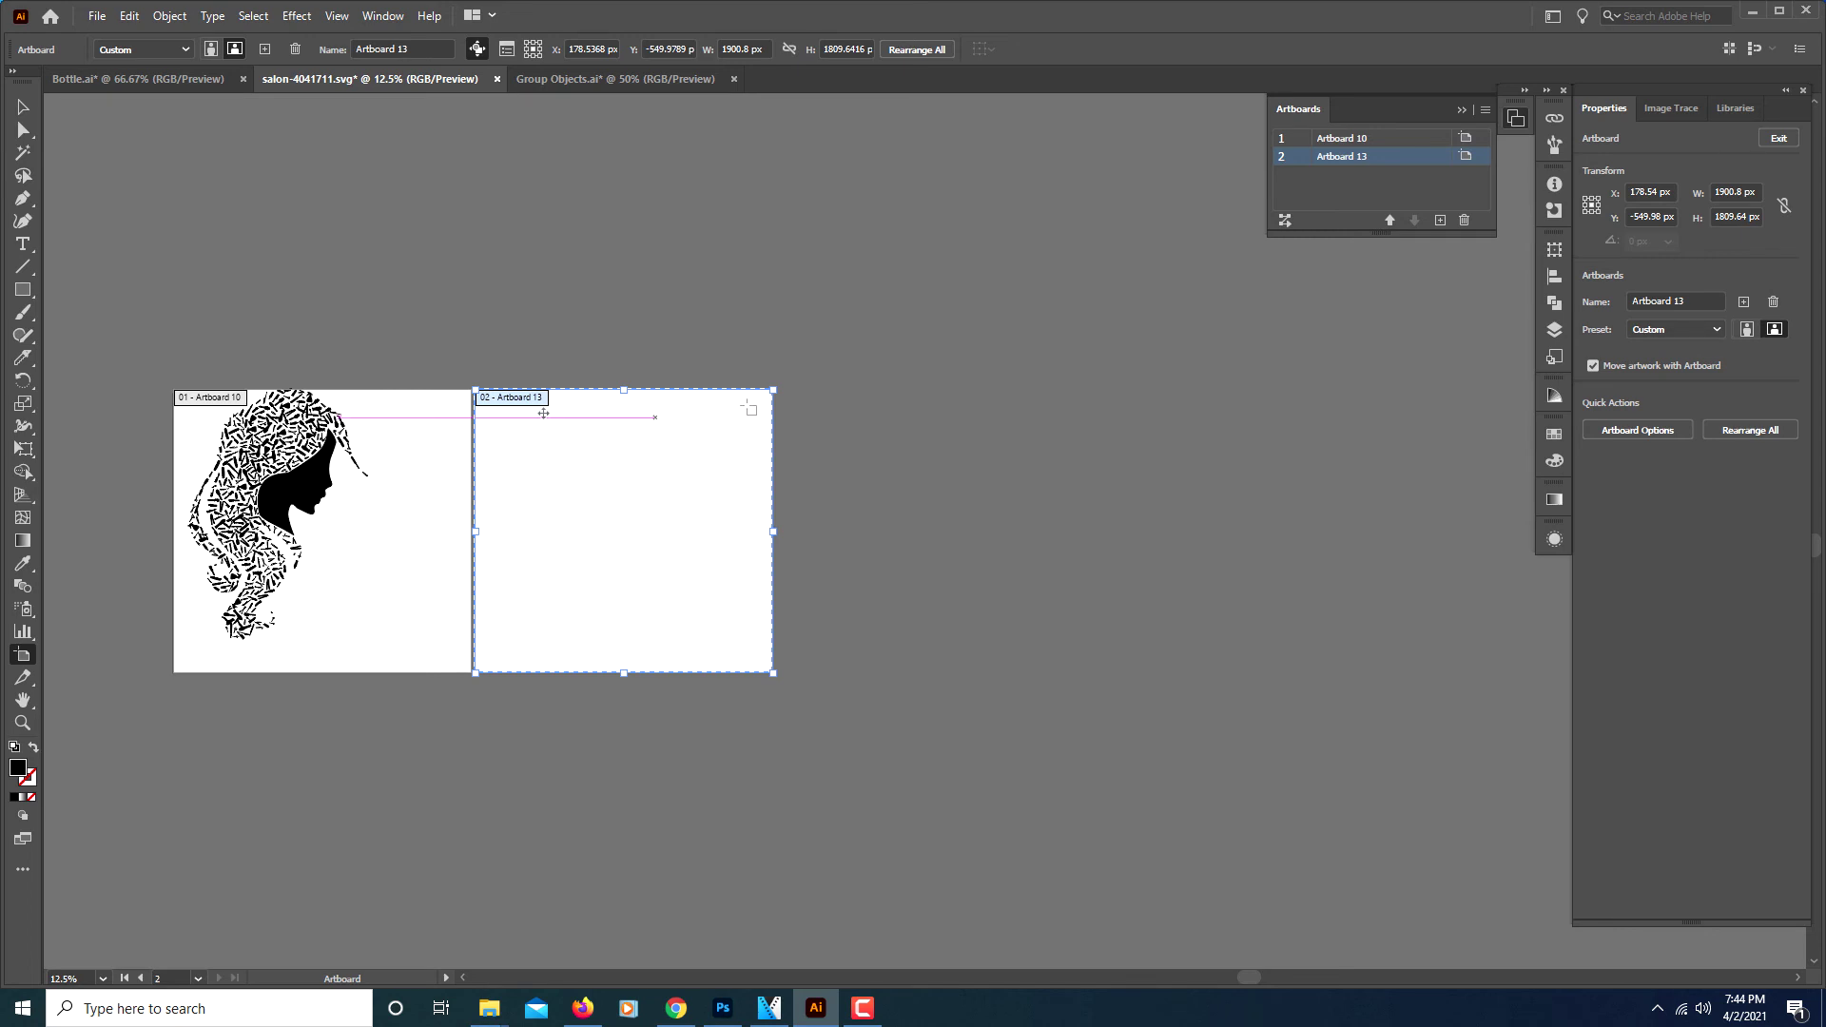
- Enlarge Artboard 13 to 2597.01 × 2540.46 px and Artboard 10 to 2282.02 × 2370.69 px
drag(611, 392, 622, 274)
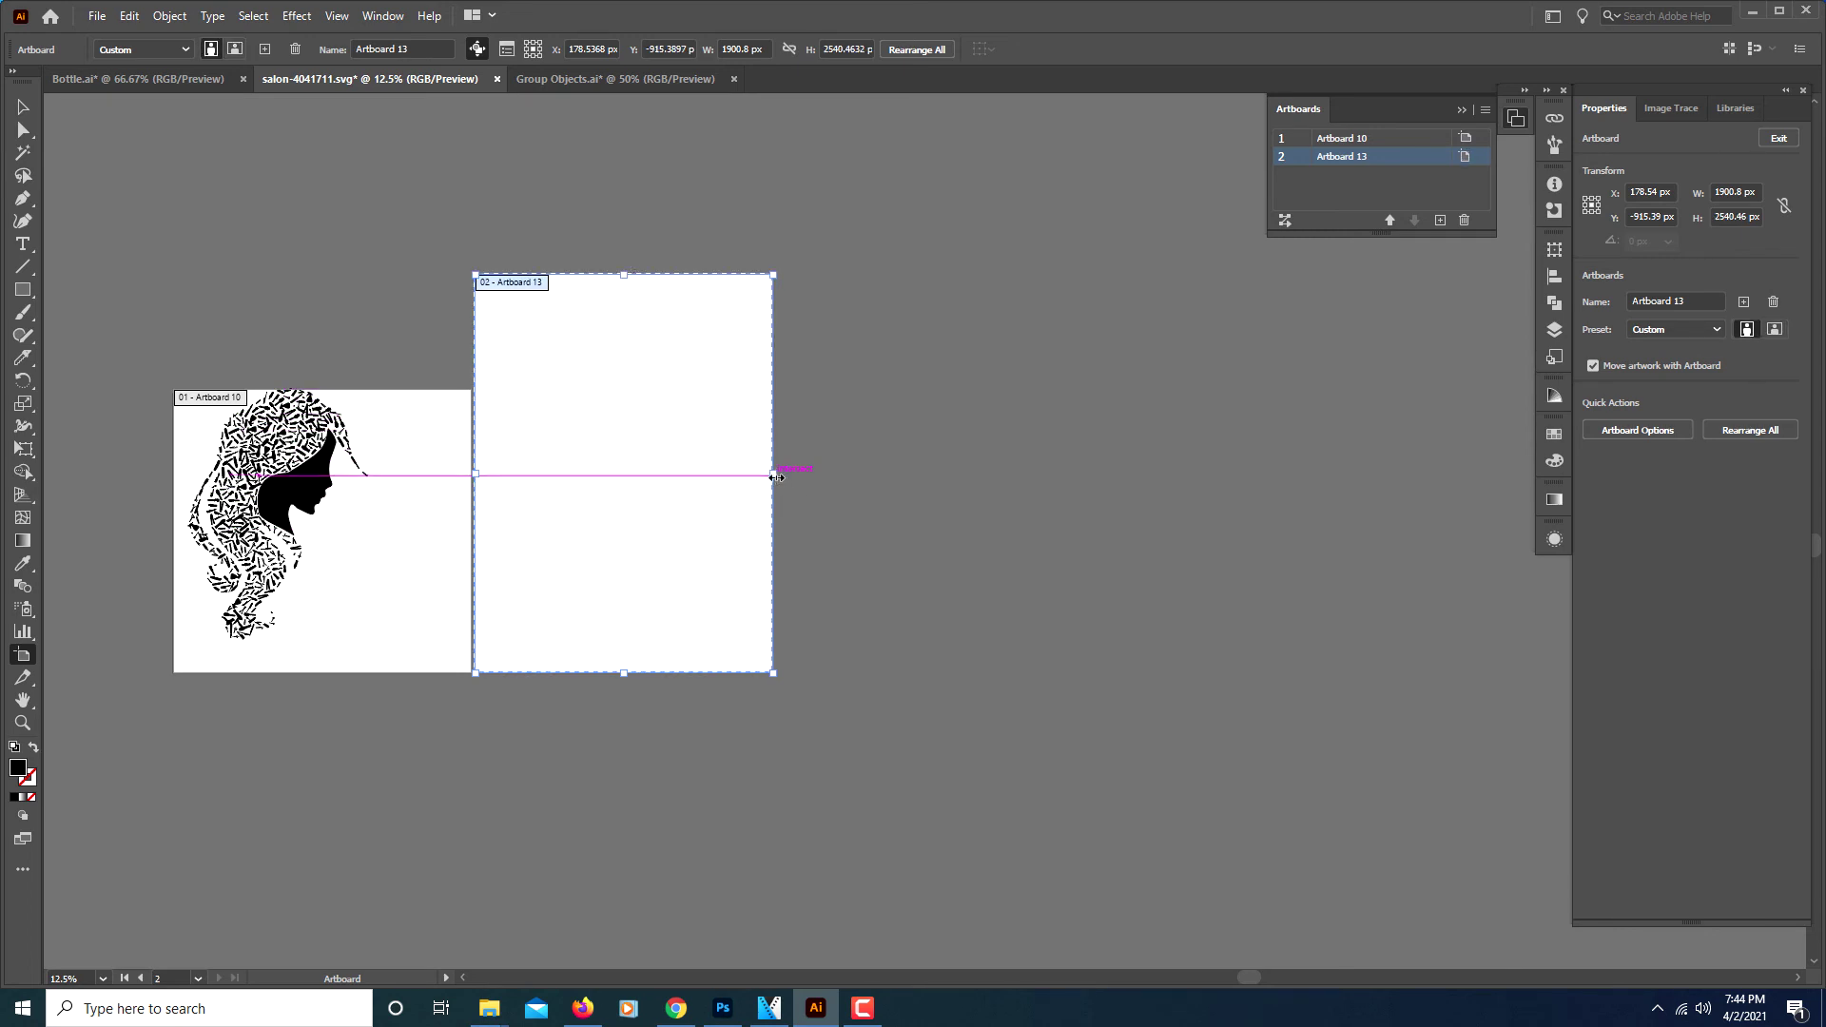
drag(773, 473, 883, 473)
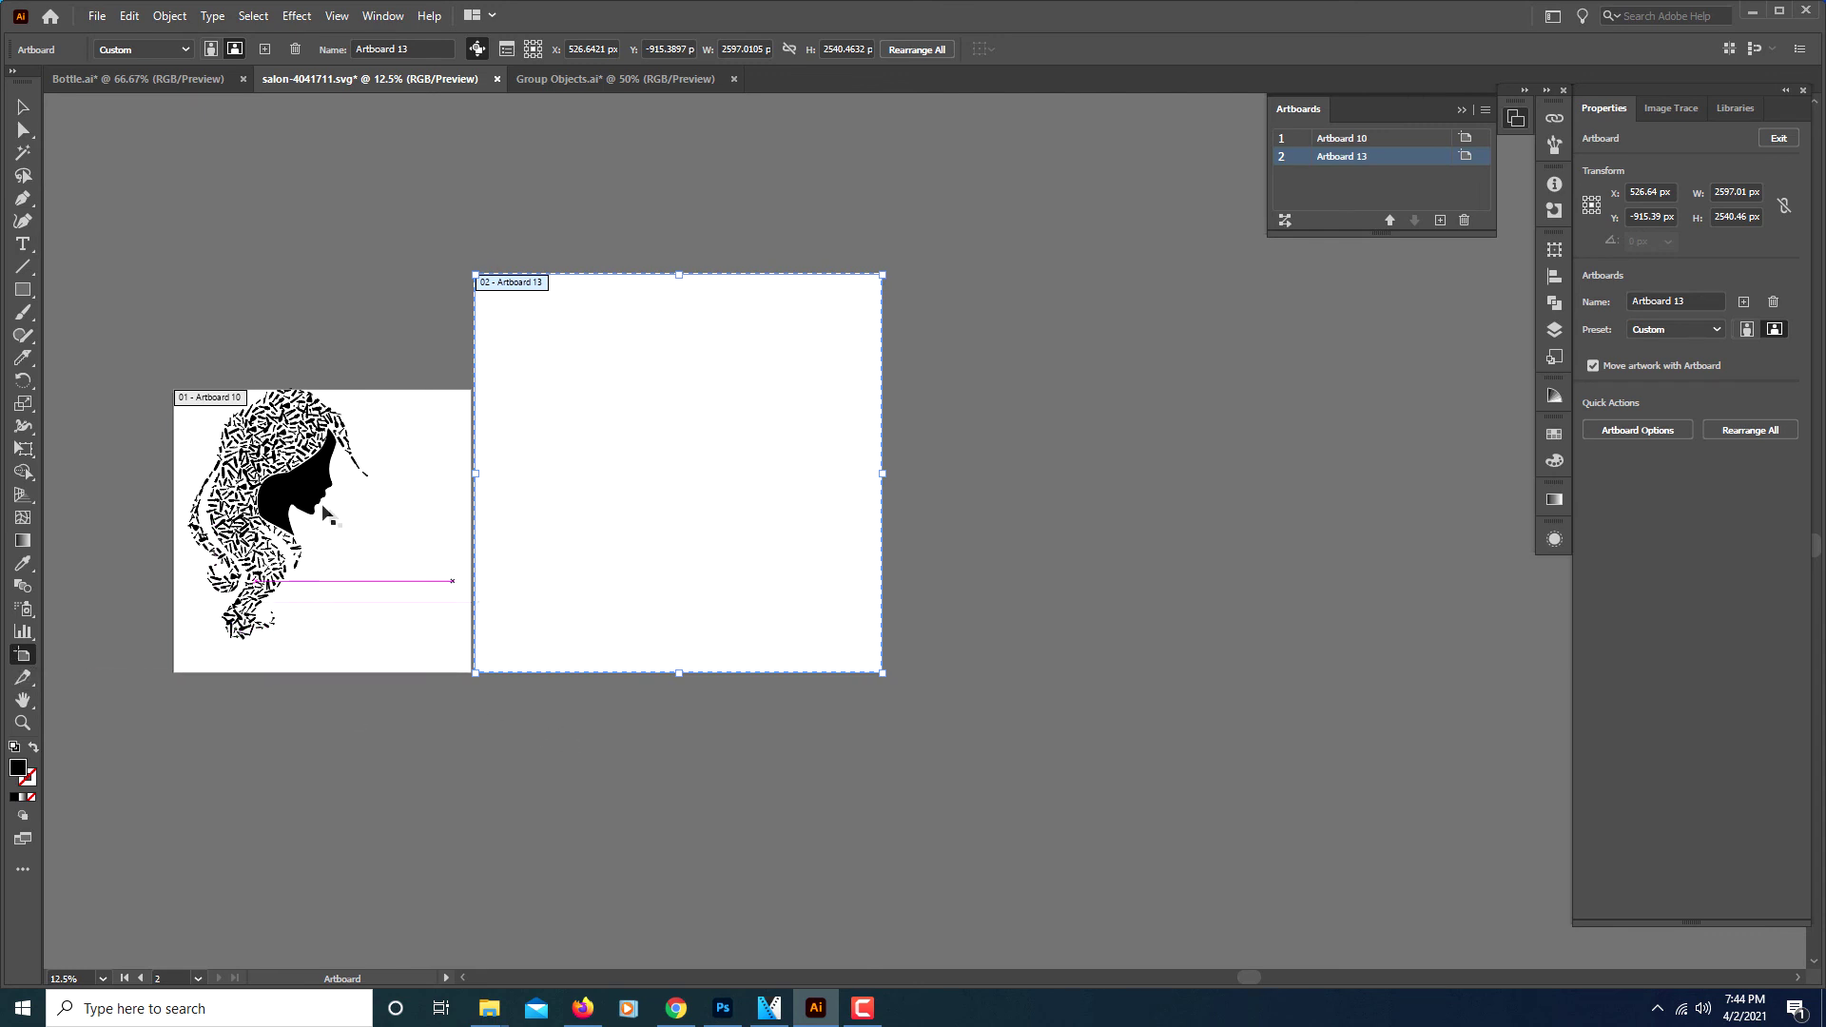
click(381, 571)
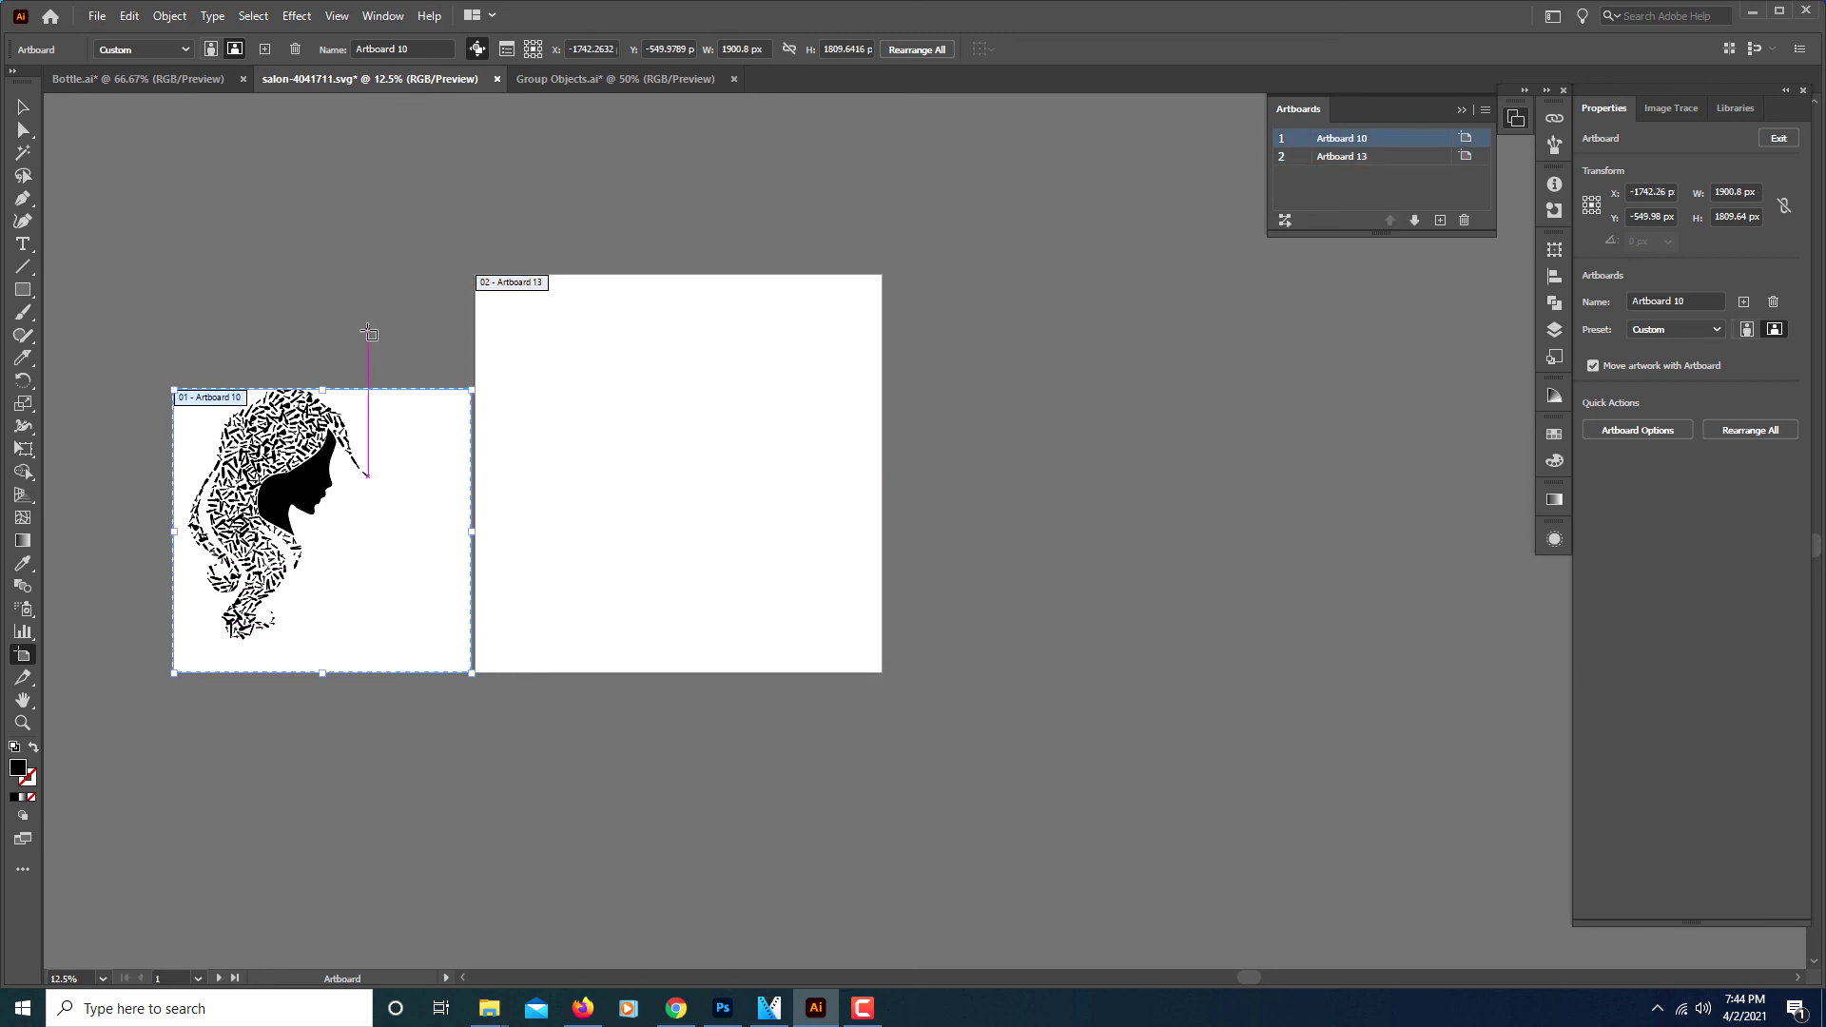
drag(319, 348, 319, 301)
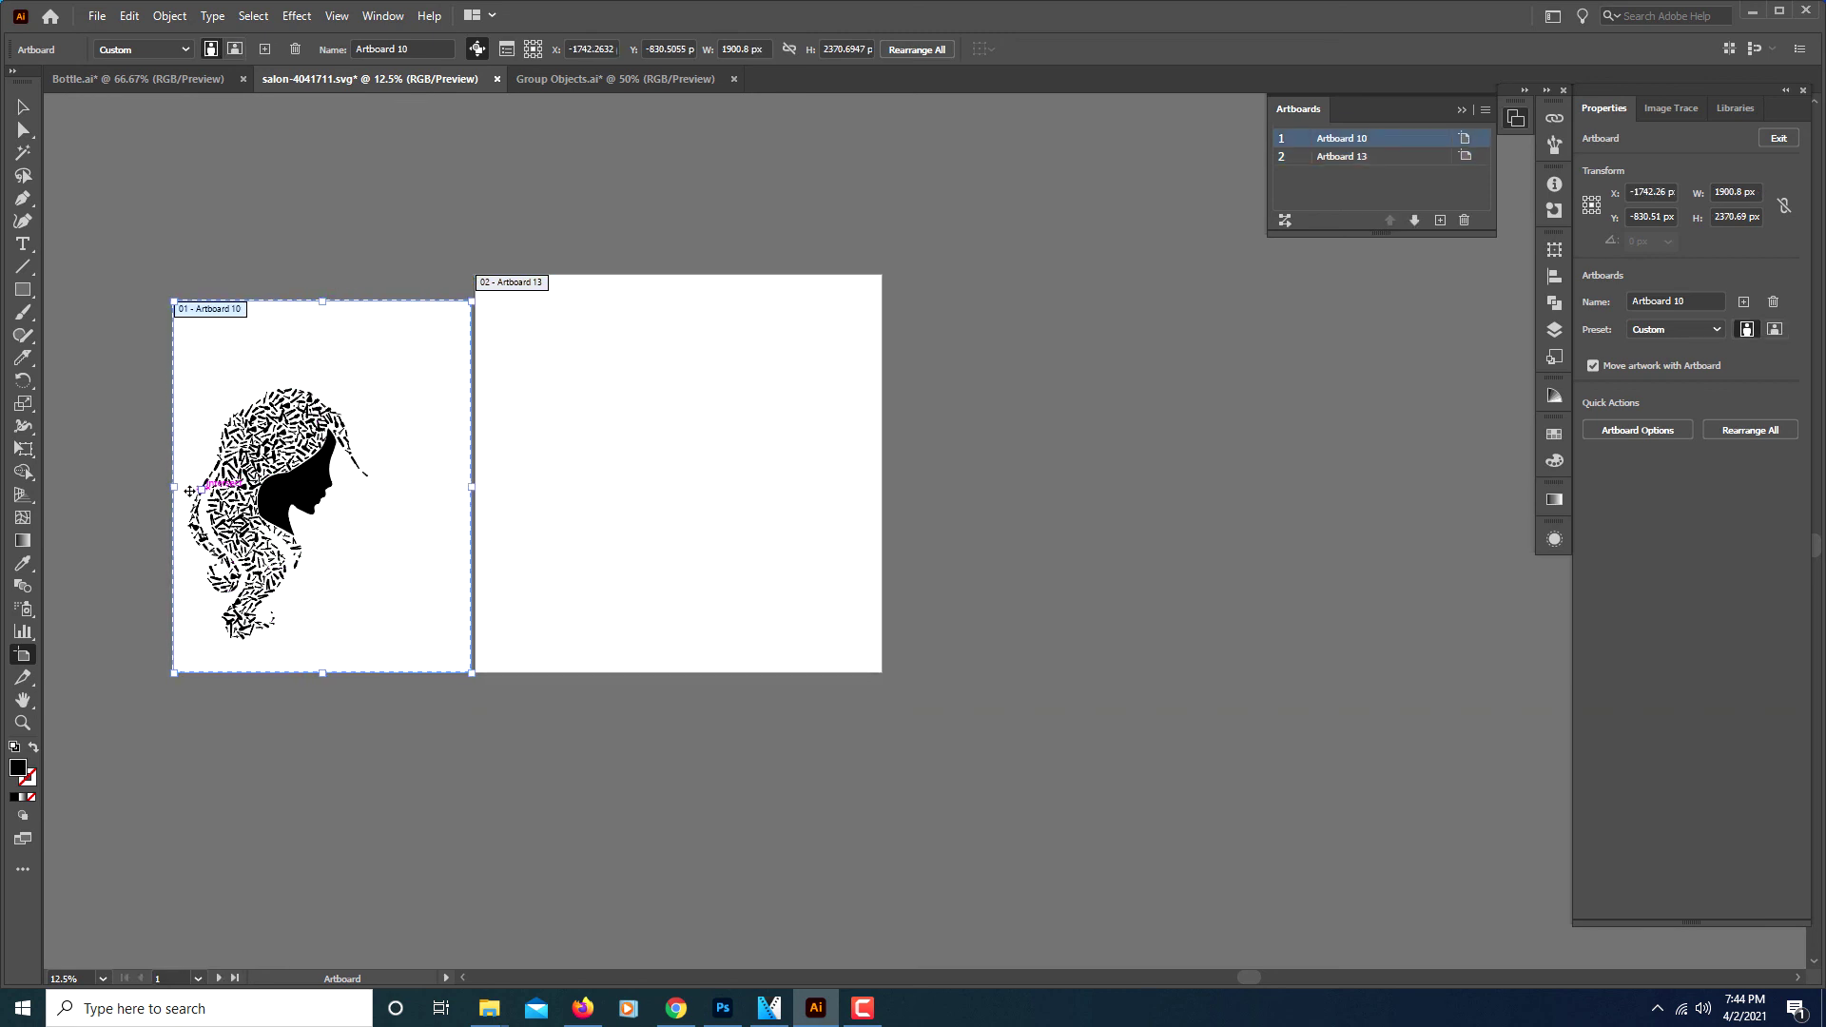
drag(176, 490, 113, 490)
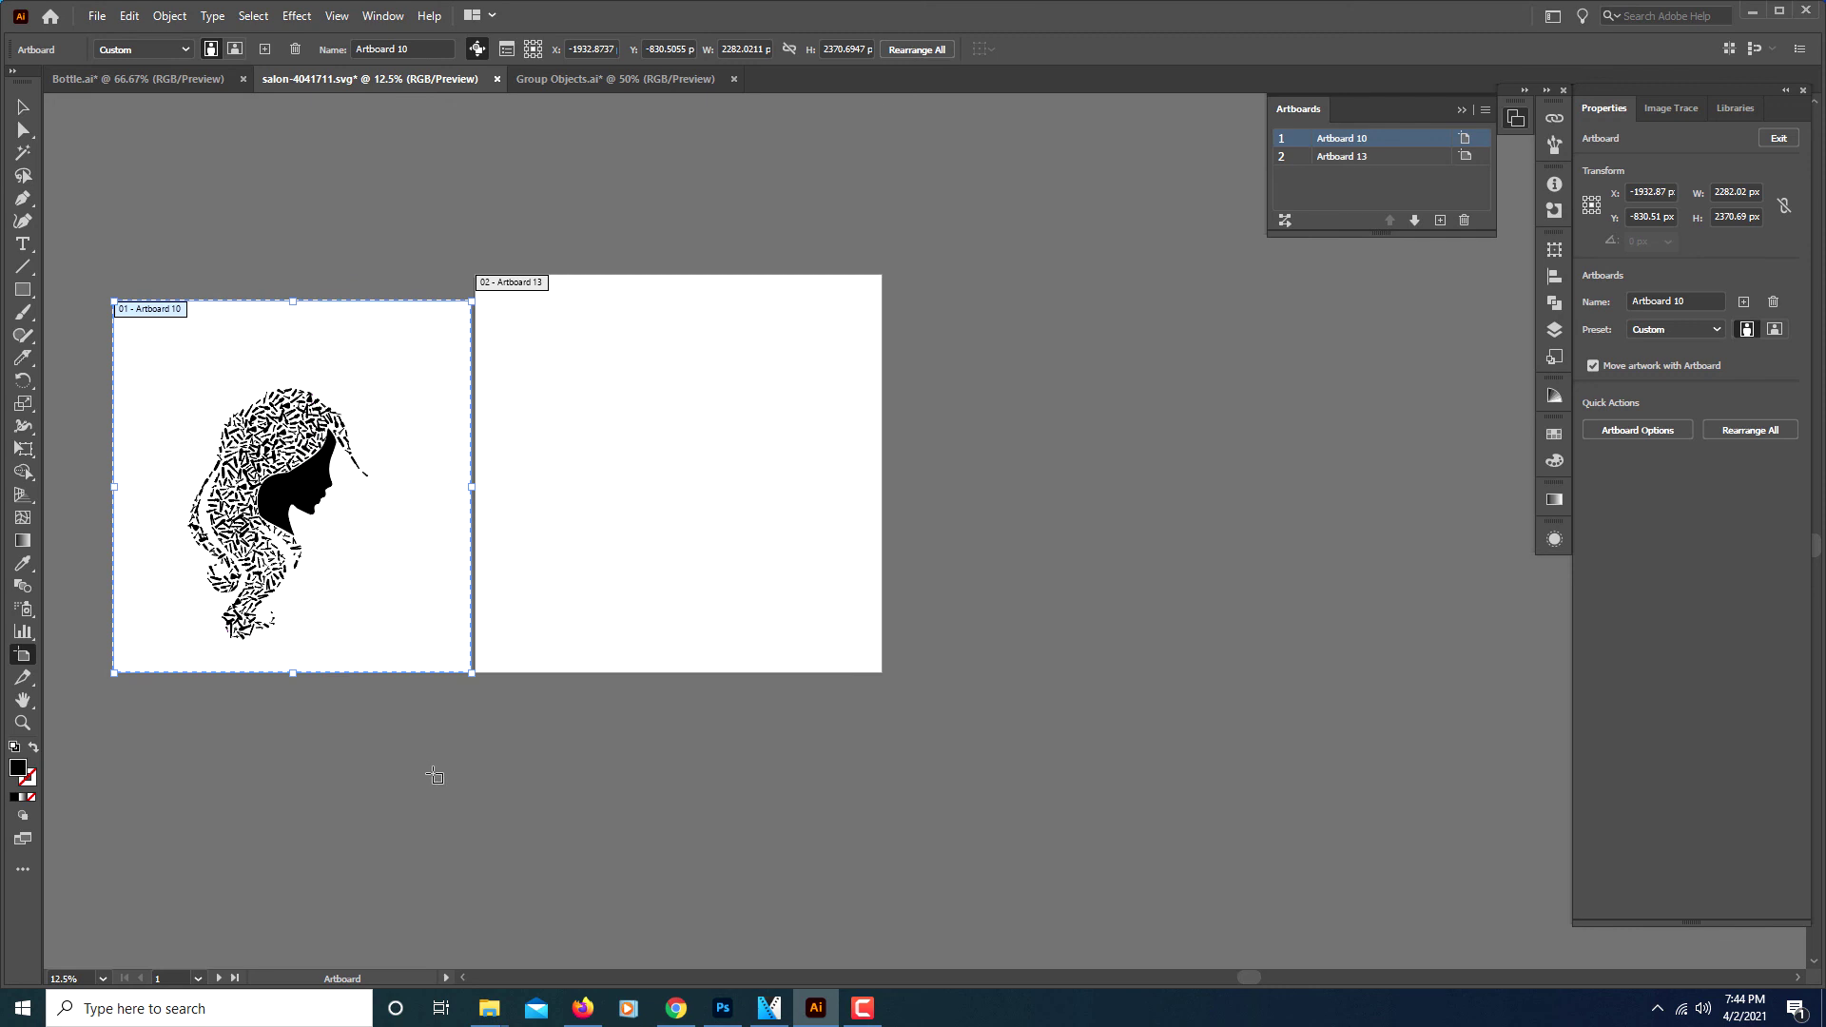